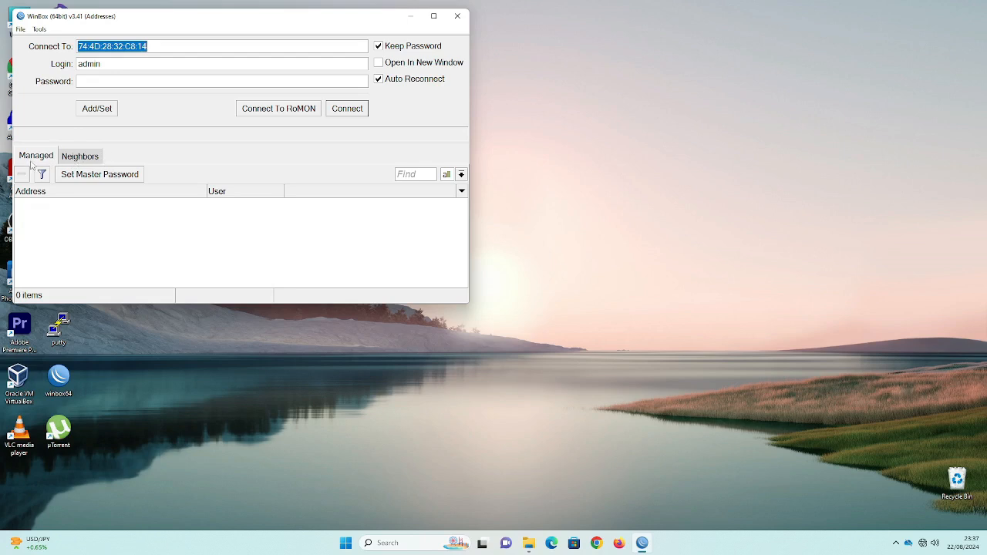
# Try to connect as admin to the discovered MikroTik RB1100x4 neighbor using its MAC address
pyautogui.click(87, 158)
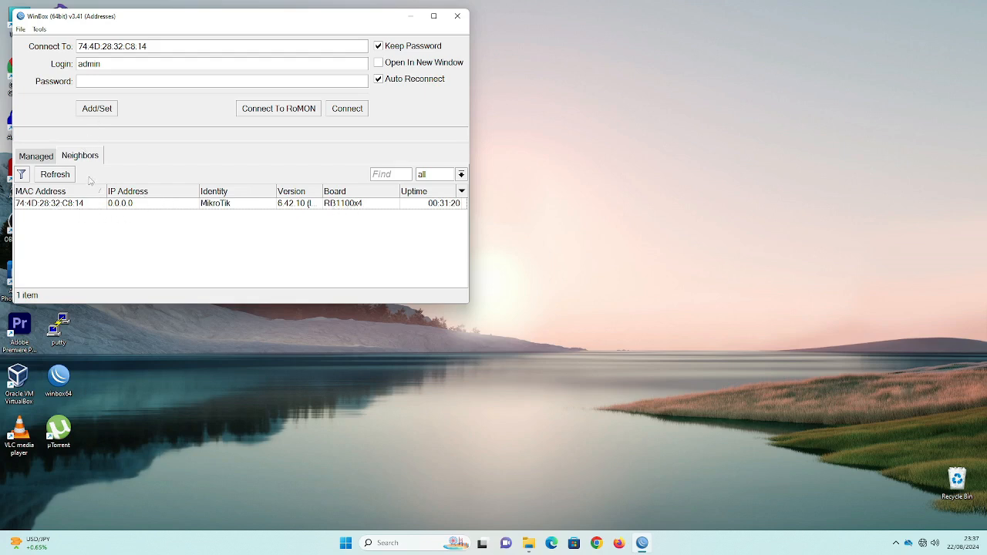
pyautogui.click(34, 206)
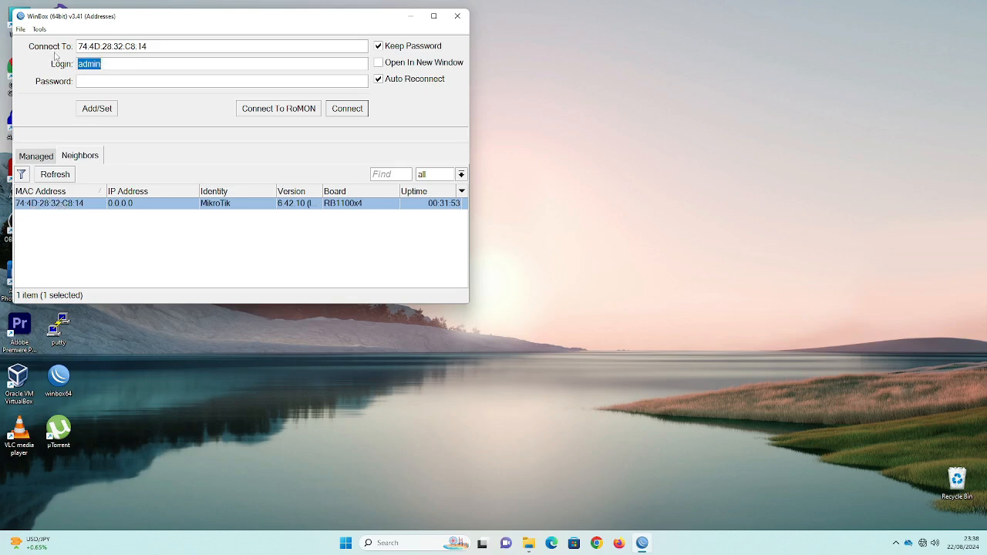
pyautogui.moveTo(153, 45); pyautogui.dragTo(77, 46)
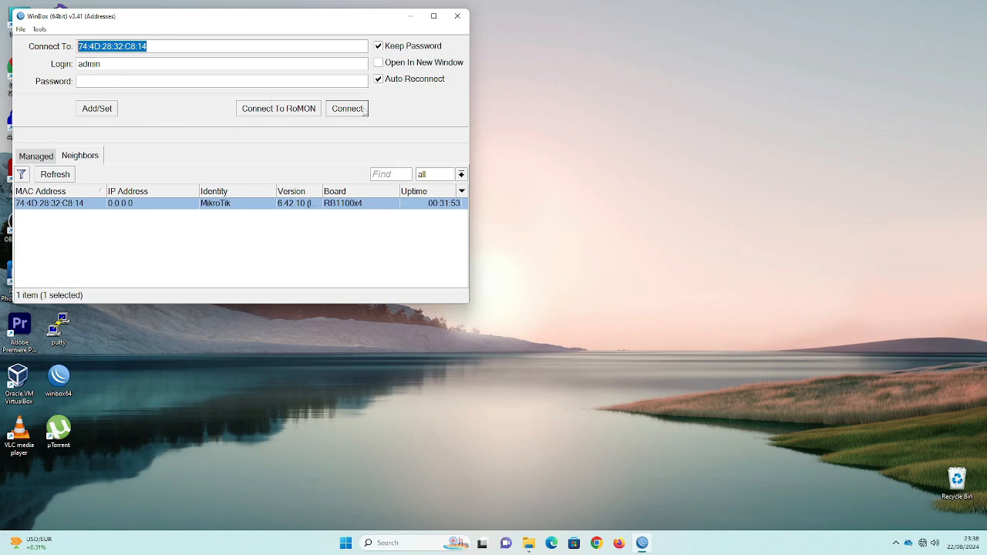
pyautogui.click(347, 109)
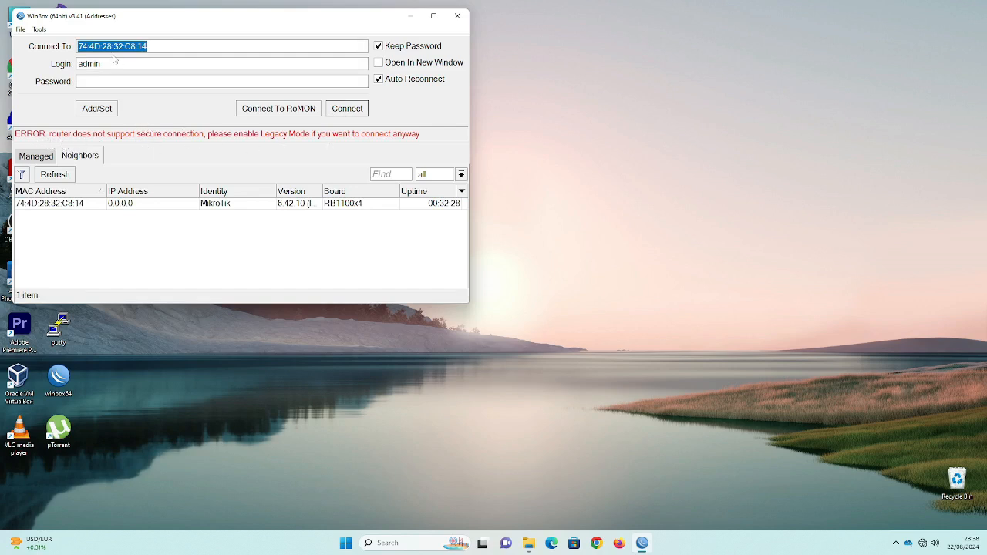
# Enable Legacy Mode and connect to the selected MikroTik router
pyautogui.click(38, 31)
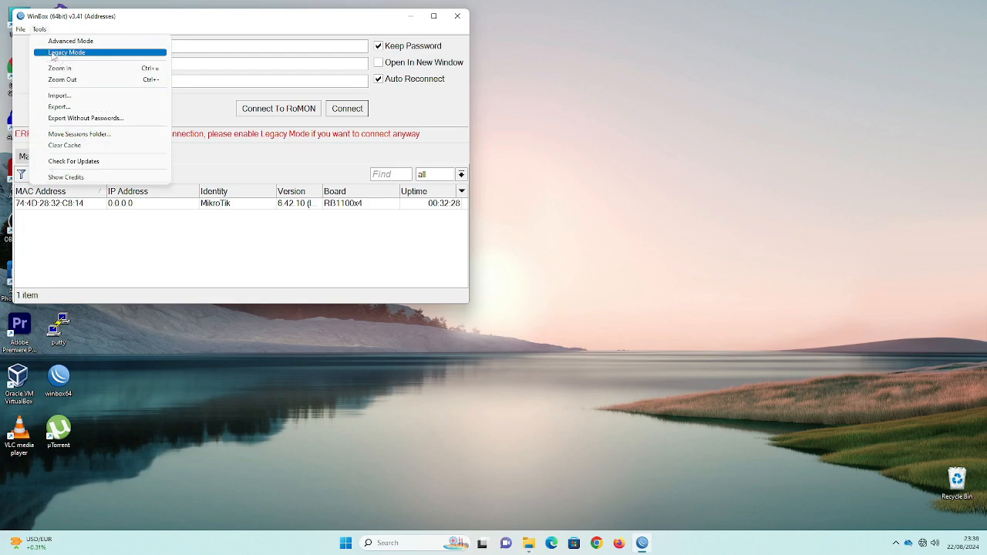
pyautogui.click(51, 54)
pyautogui.click(41, 29)
pyautogui.click(192, 27)
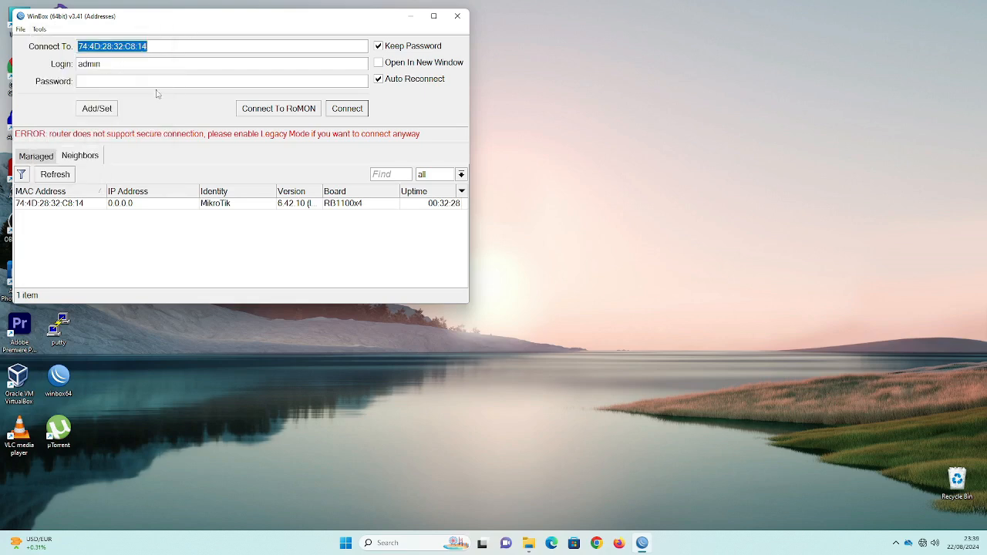
pyautogui.click(347, 112)
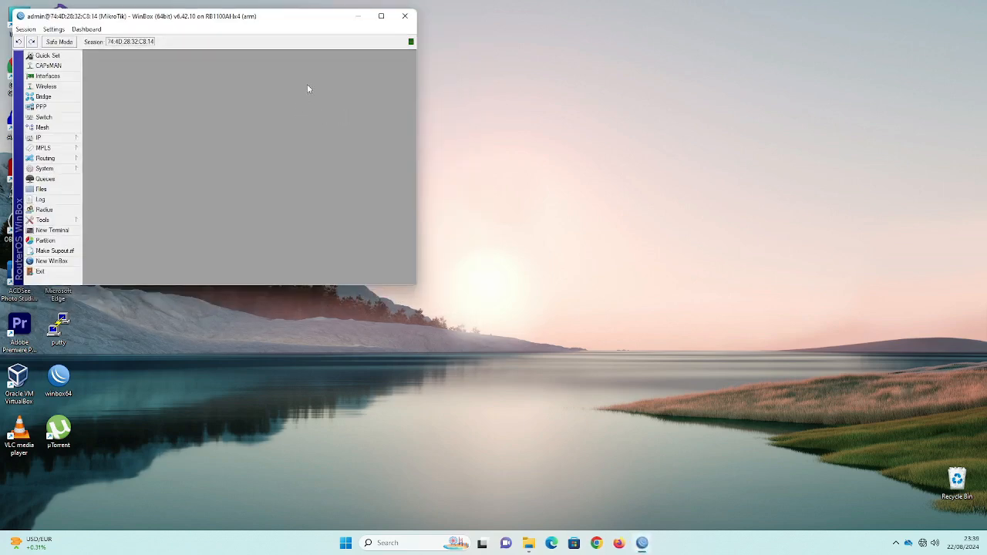
# Maximize the router session window and zoom its interface in by two levels
pyautogui.click(381, 16)
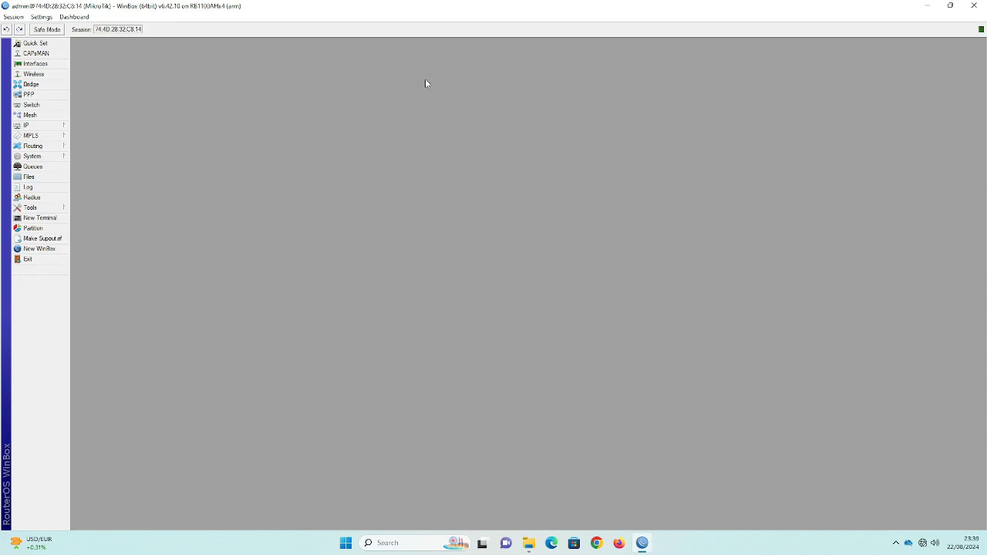
pyautogui.hotkey('ctrl', '+')
pyautogui.hotkey('ctrl', '+')
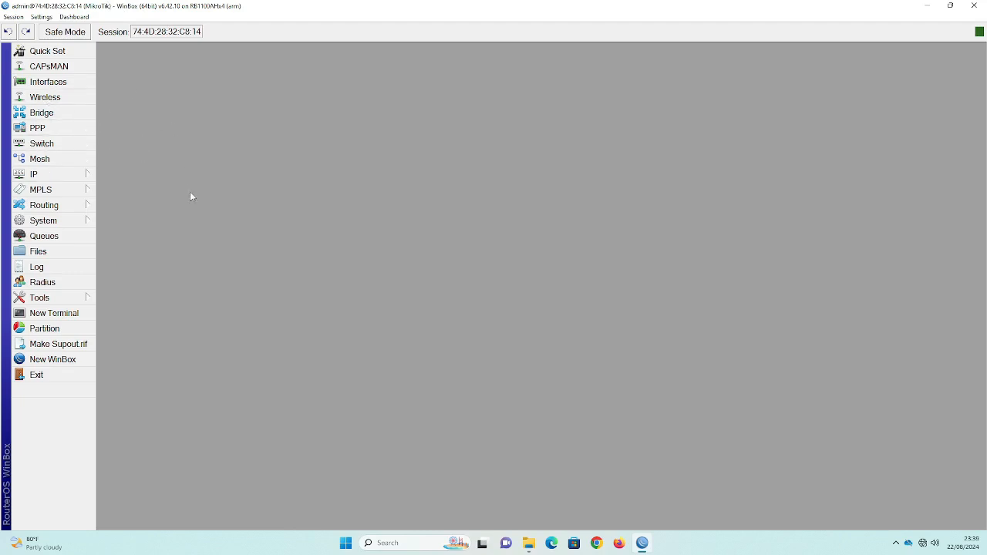
# Set the router's system identity to Ro-Gateway
pyautogui.click(64, 223)
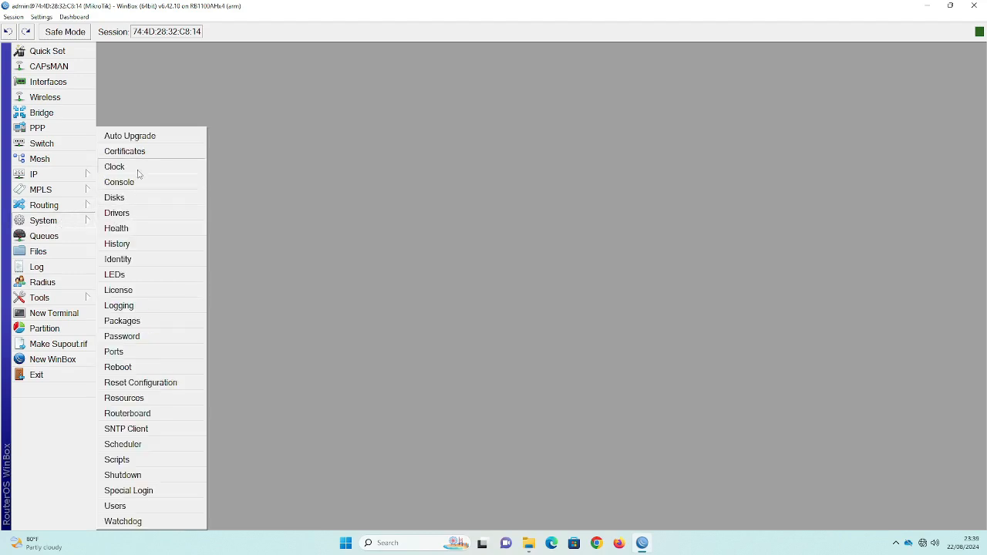
pyautogui.click(123, 260)
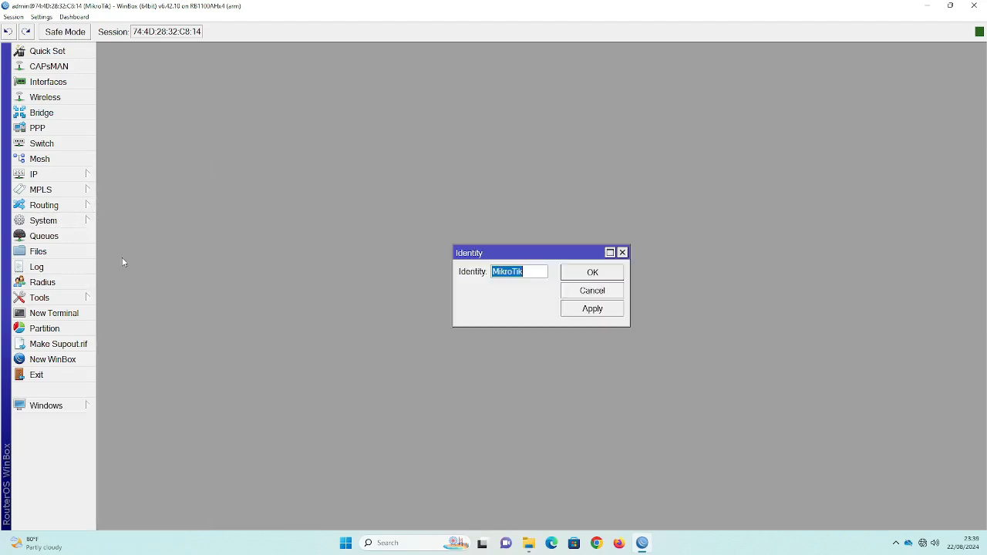
pyautogui.click(509, 273)
pyautogui.doubleClick(510, 273)
pyautogui.write('Ro-Gateway')
pyautogui.click(589, 308)
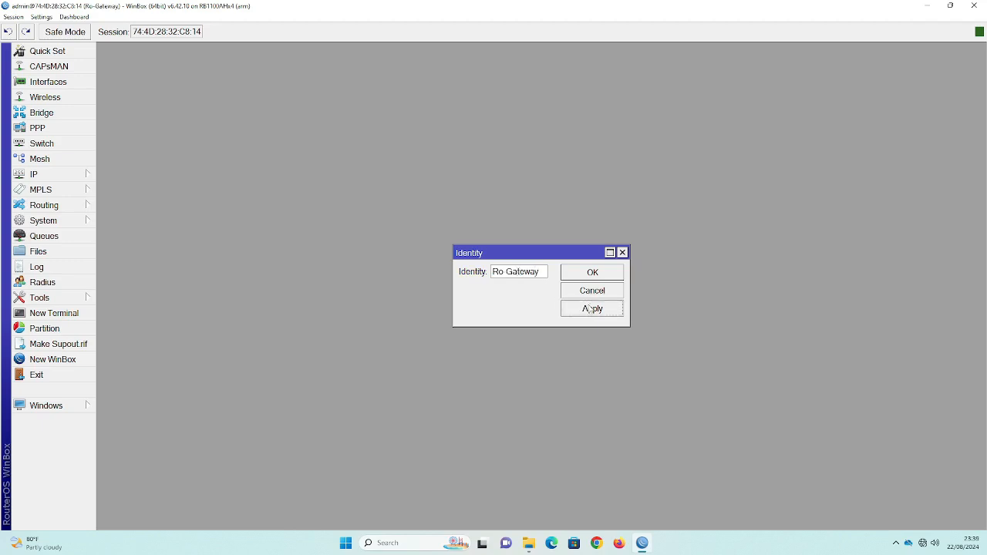
pyautogui.click(597, 276)
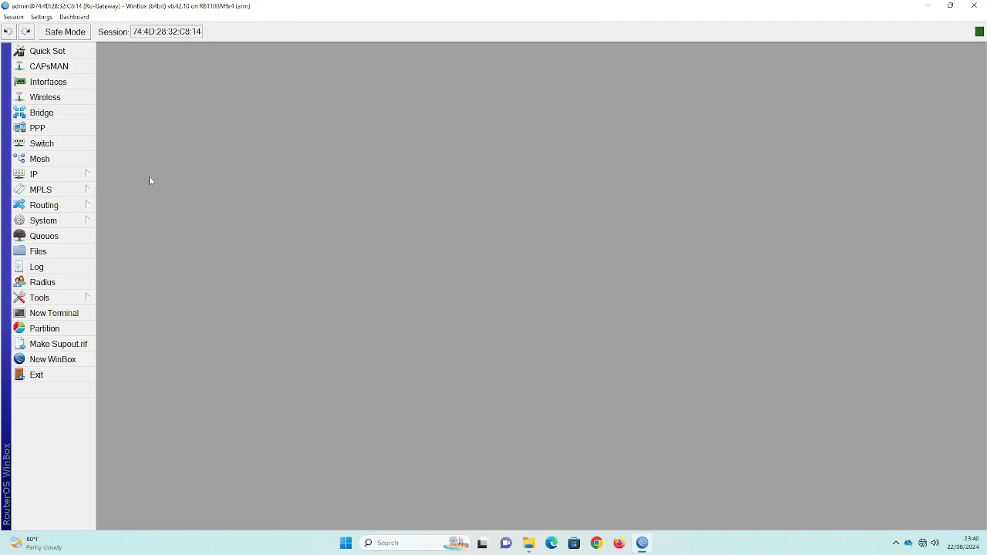
# Rename the ether1 interface to ether1-internet
pyautogui.click(47, 82)
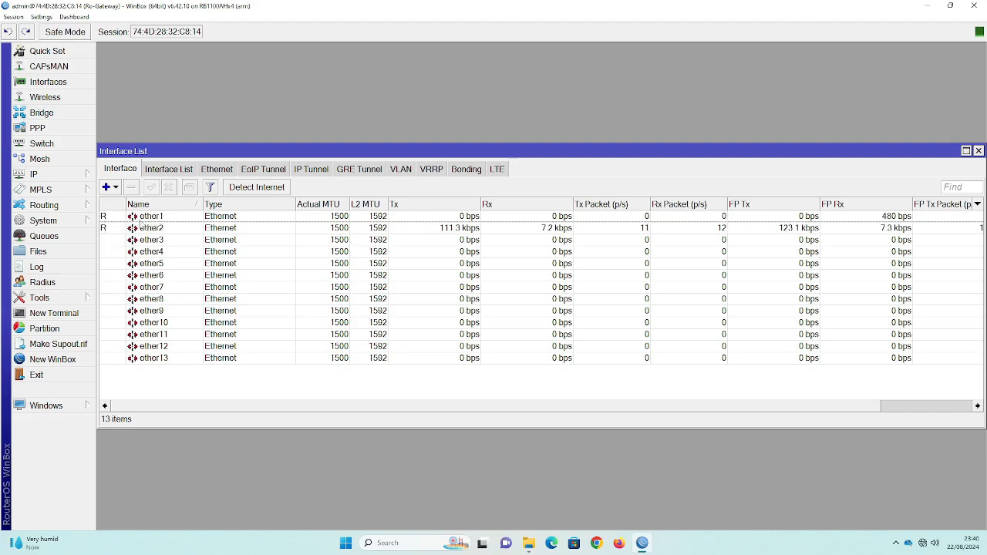
pyautogui.click(153, 218)
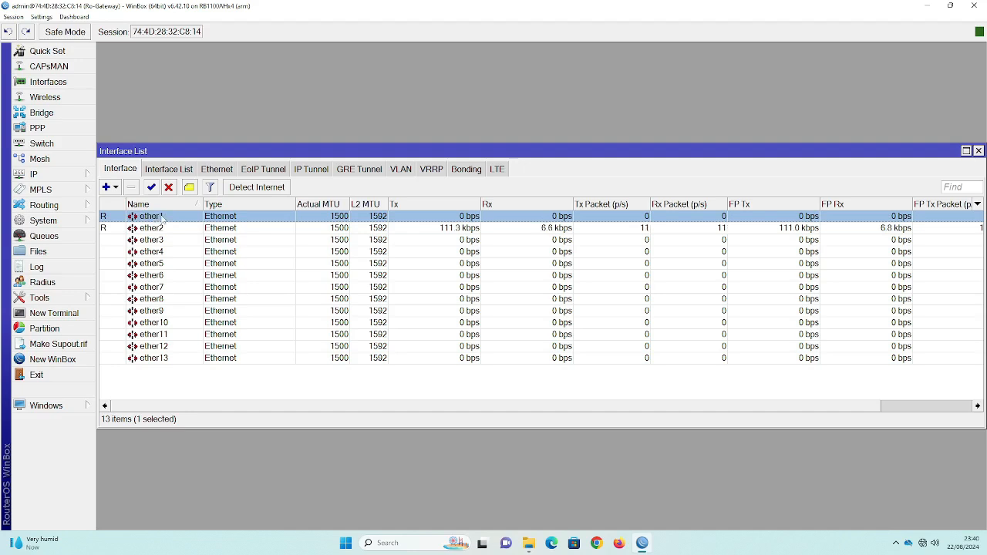
pyautogui.doubleClick(162, 218)
pyautogui.click(514, 166)
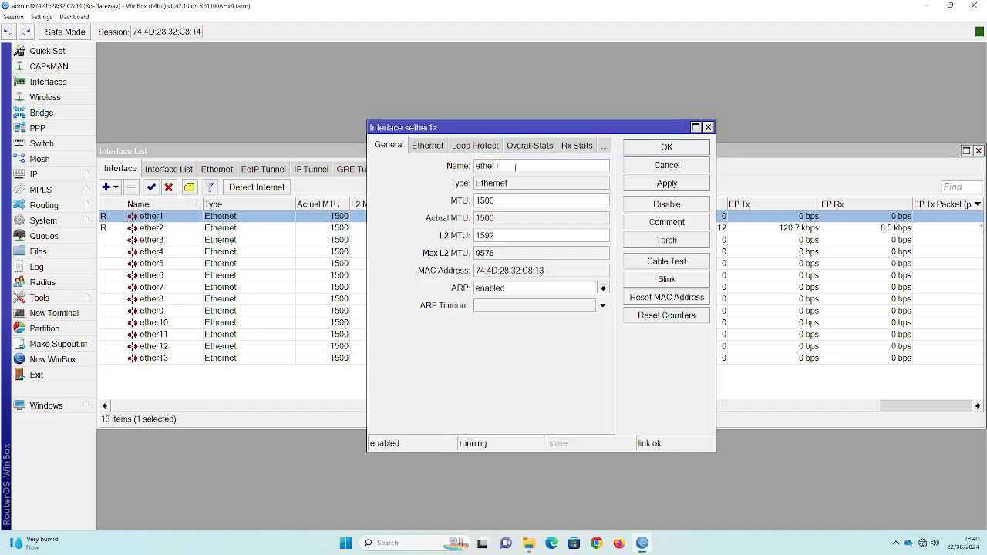
pyautogui.write('-internet')
pyautogui.click(667, 183)
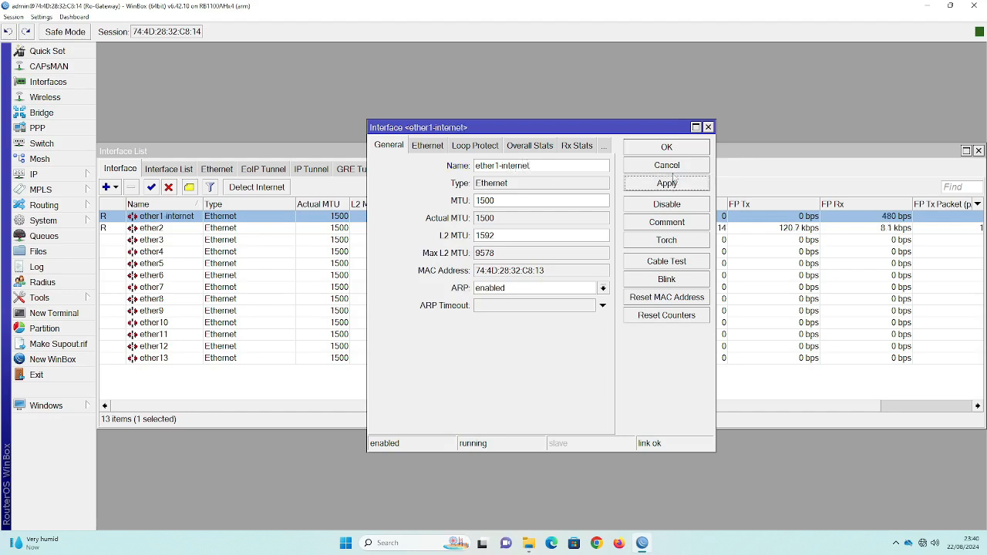
pyautogui.click(666, 147)
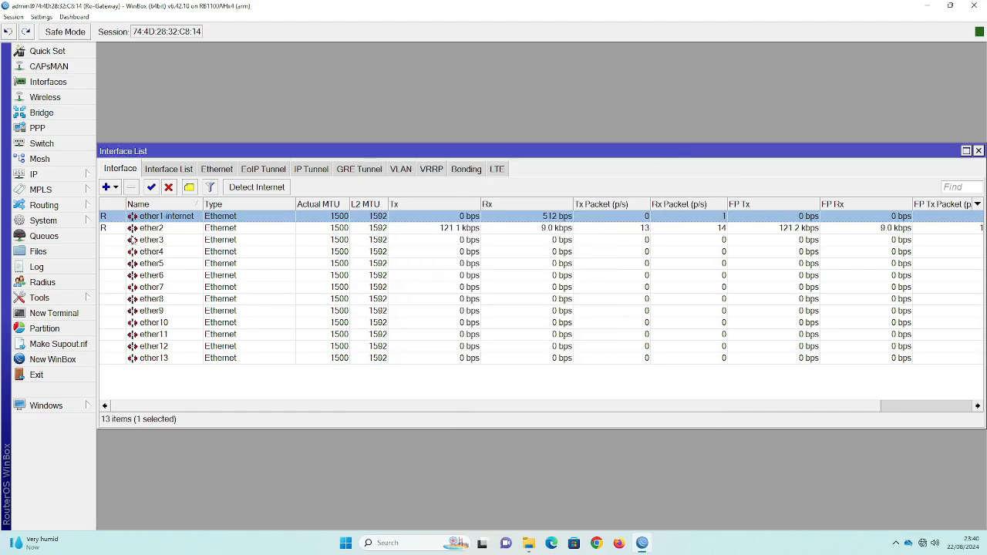
# Rename the ether2 interface to ether2-LAN and close the interface list
pyautogui.doubleClick(174, 230)
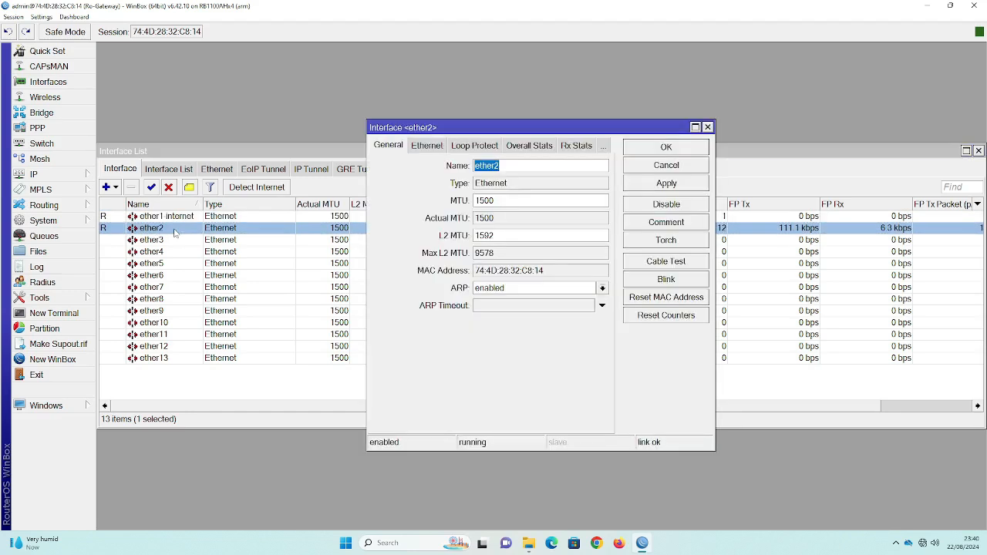
pyautogui.click(513, 165)
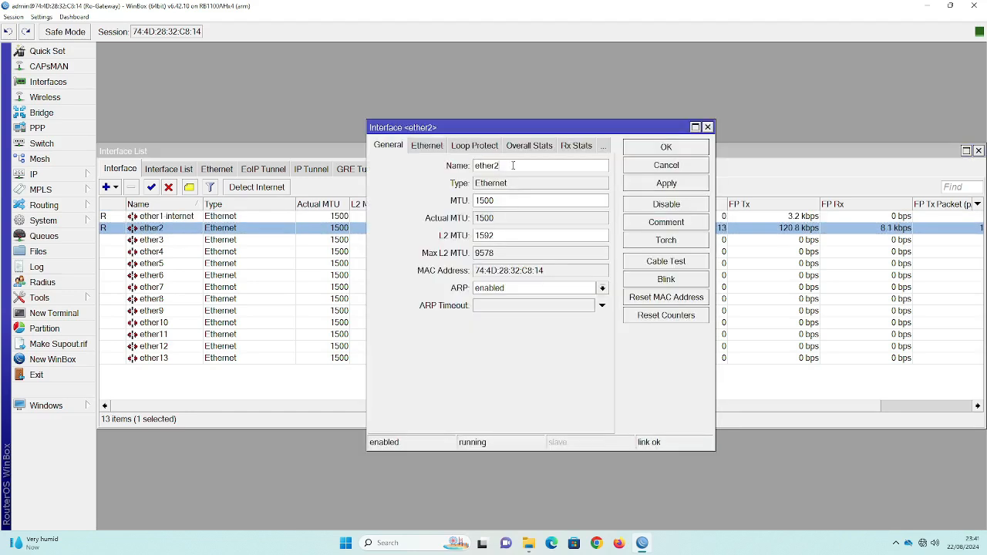
pyautogui.write('-LAN')
pyautogui.click(652, 183)
pyautogui.click(666, 149)
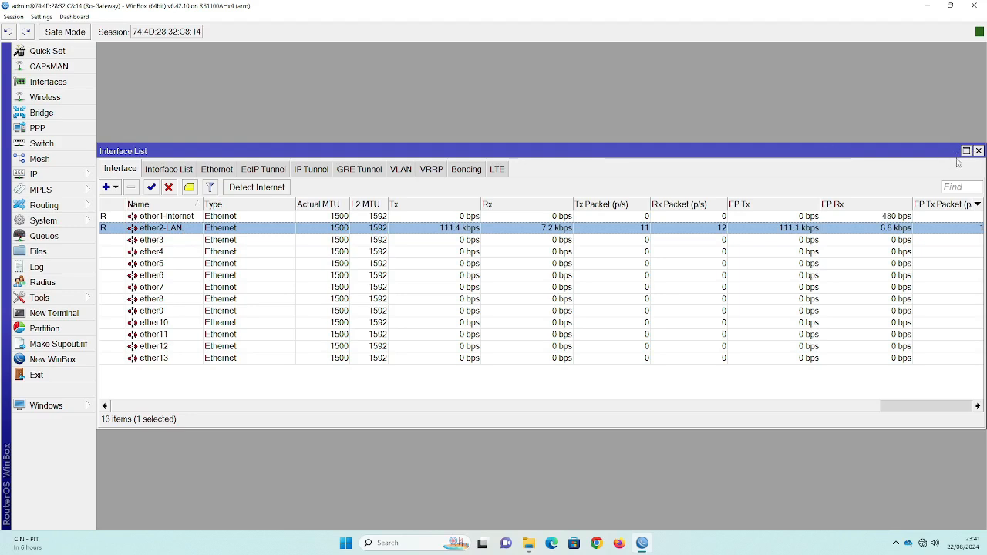
pyautogui.click(978, 150)
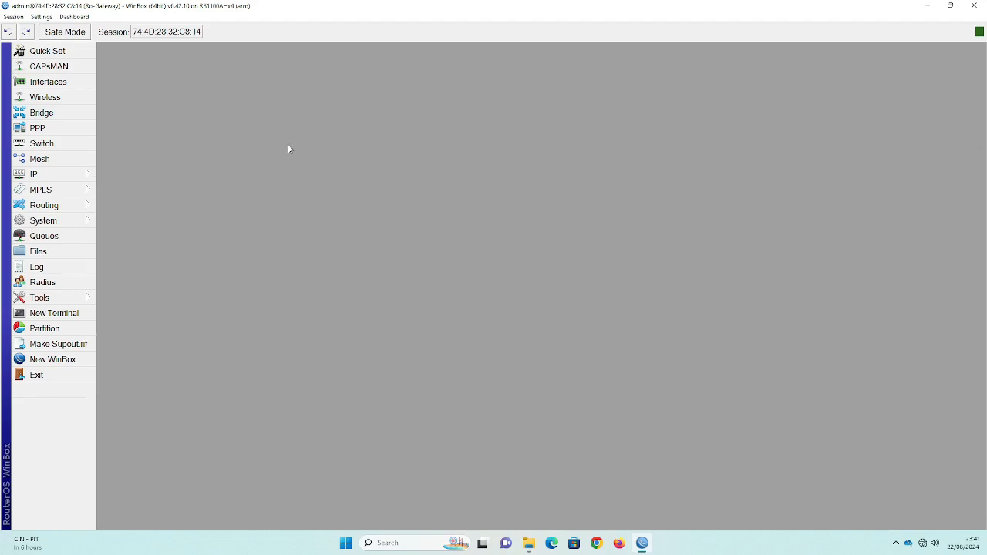
# Remove the default IP address 192.168.88.1/24 from the router's address list
pyautogui.click(40, 175)
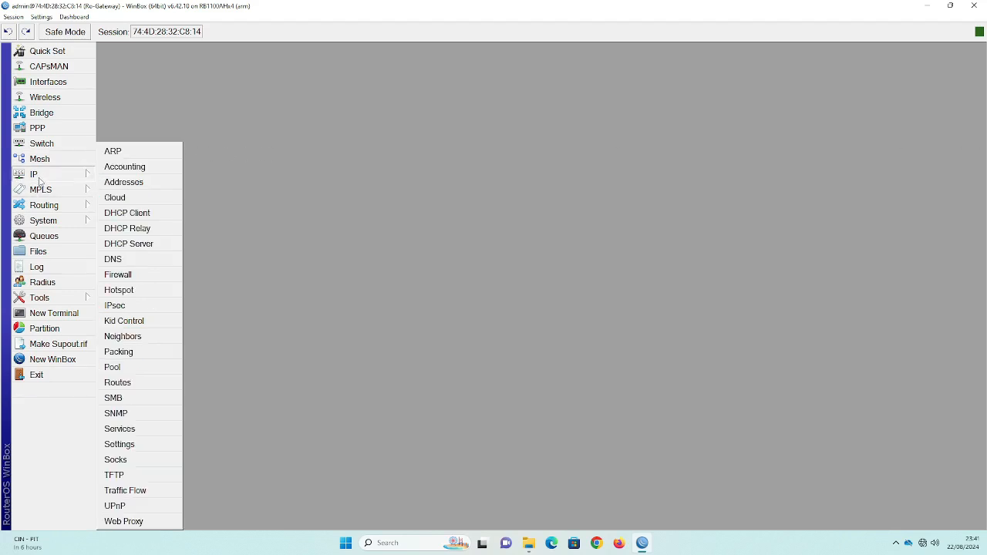
pyautogui.click(125, 183)
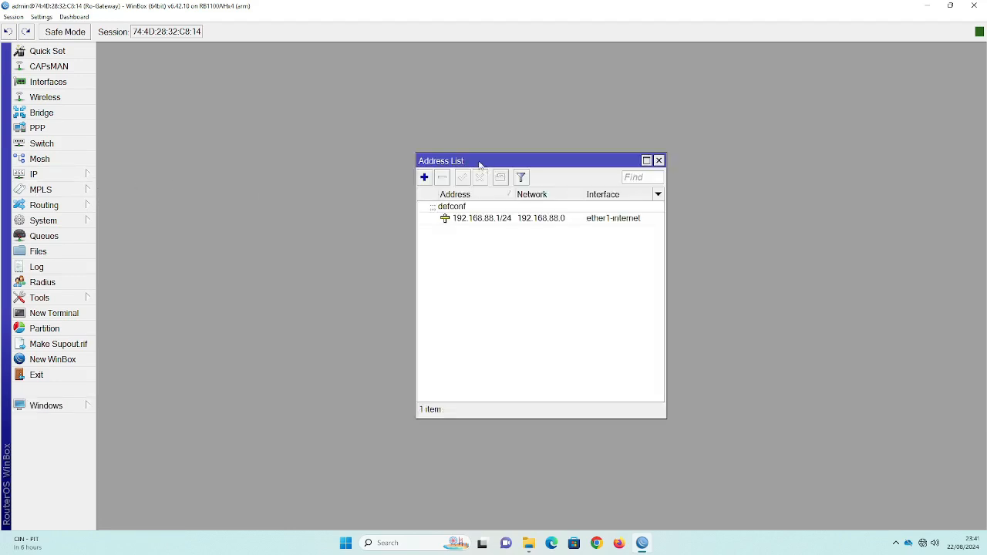
pyautogui.moveTo(478, 162); pyautogui.dragTo(222, 90)
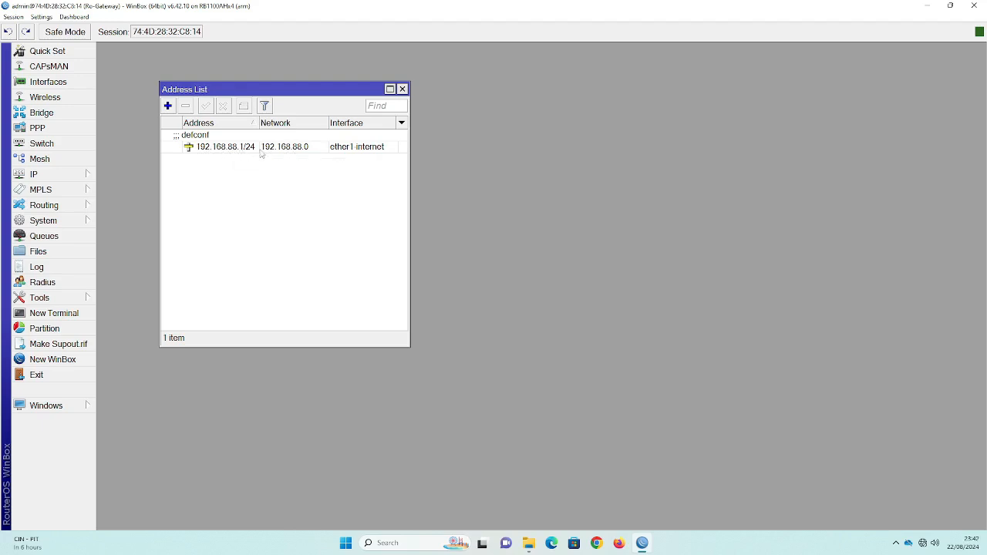
pyautogui.moveTo(406, 195); pyautogui.dragTo(532, 193)
pyautogui.click(219, 148)
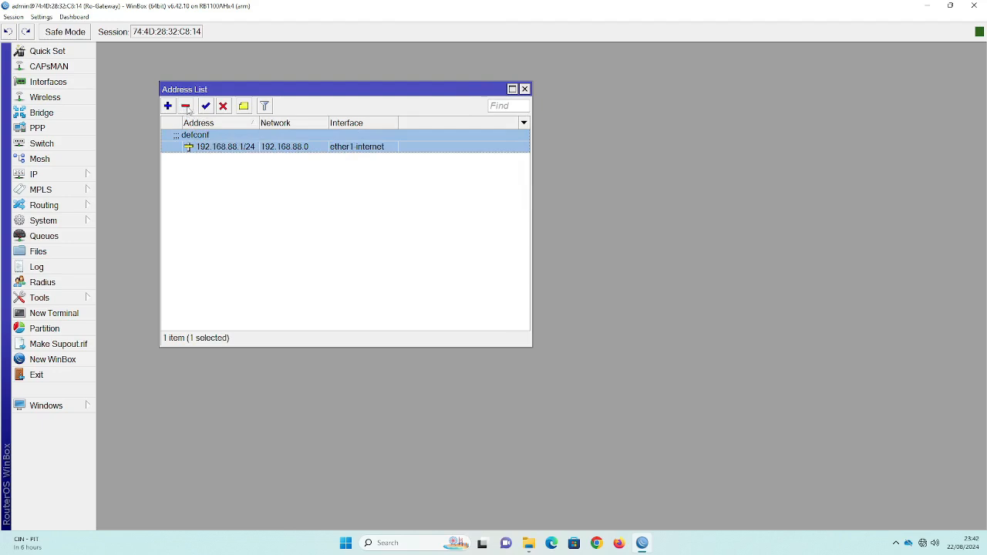
pyautogui.click(186, 106)
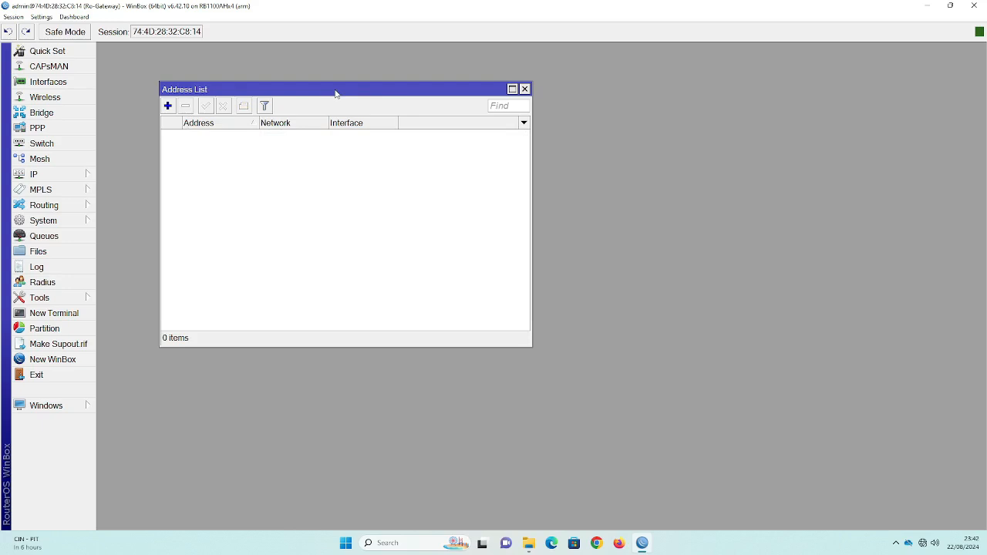
# Add the IP address 192.168.1.30/24 on the ether1-internet interface
pyautogui.moveTo(335, 93); pyautogui.dragTo(294, 75)
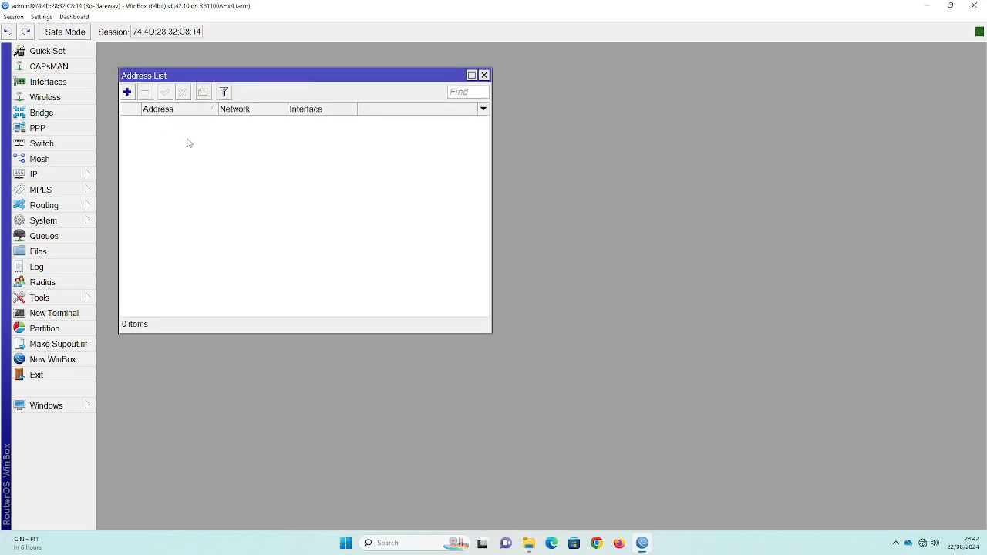
pyautogui.click(127, 92)
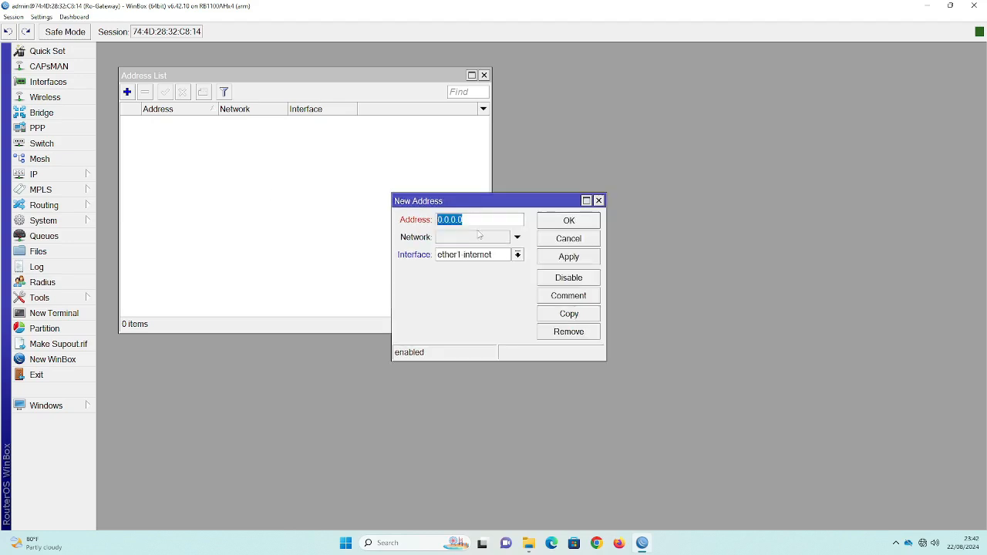
pyautogui.write('192')
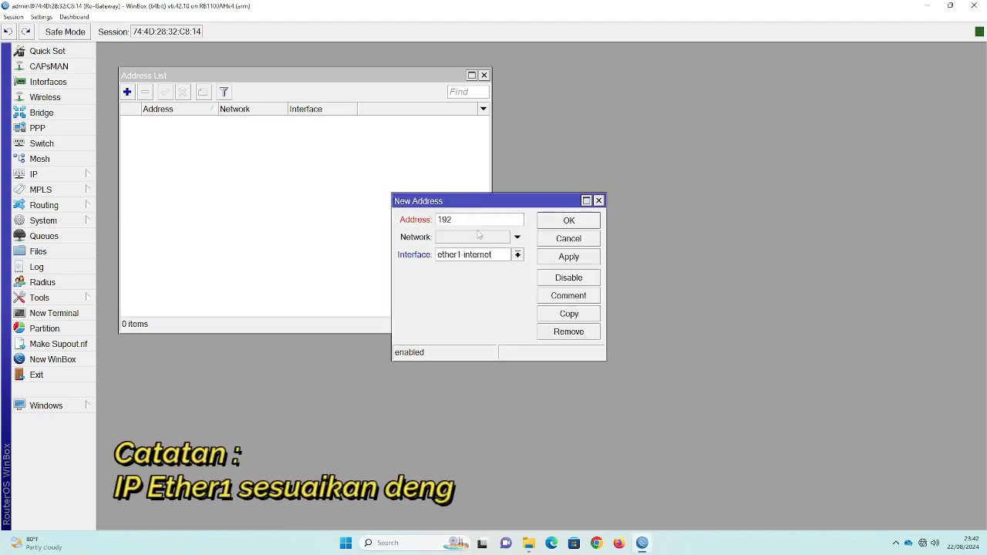
pyautogui.write('.168.1')
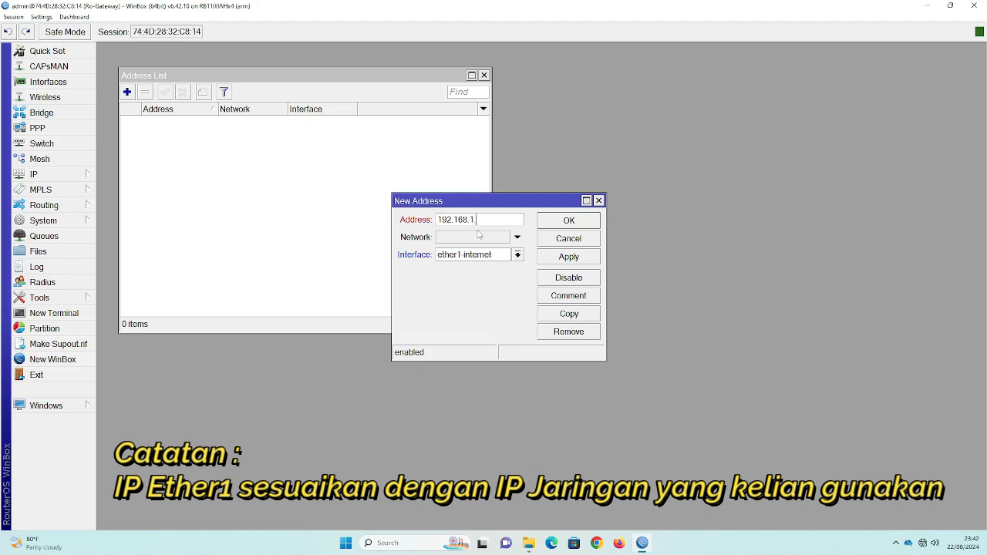
pyautogui.write('.30/24')
pyautogui.moveTo(504, 221)
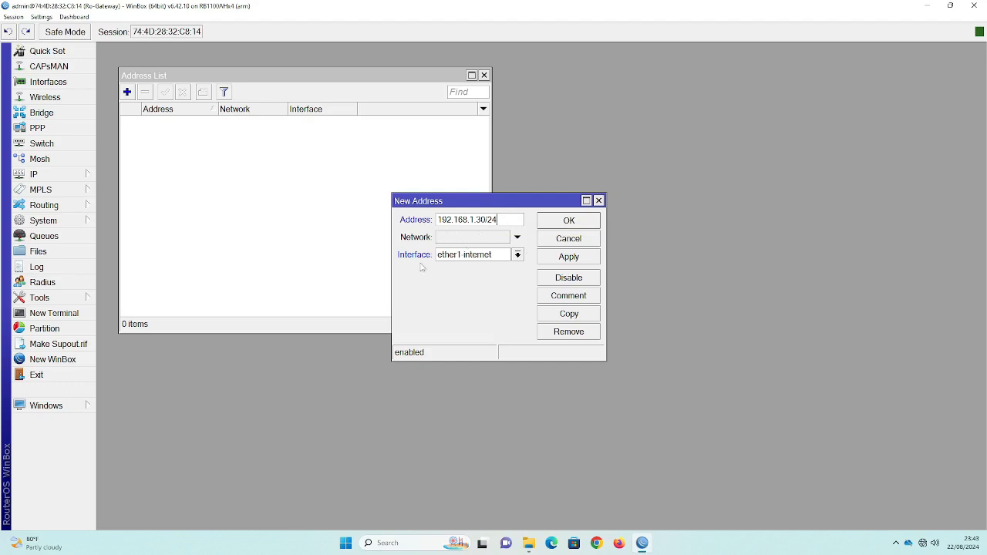
pyautogui.click(518, 254)
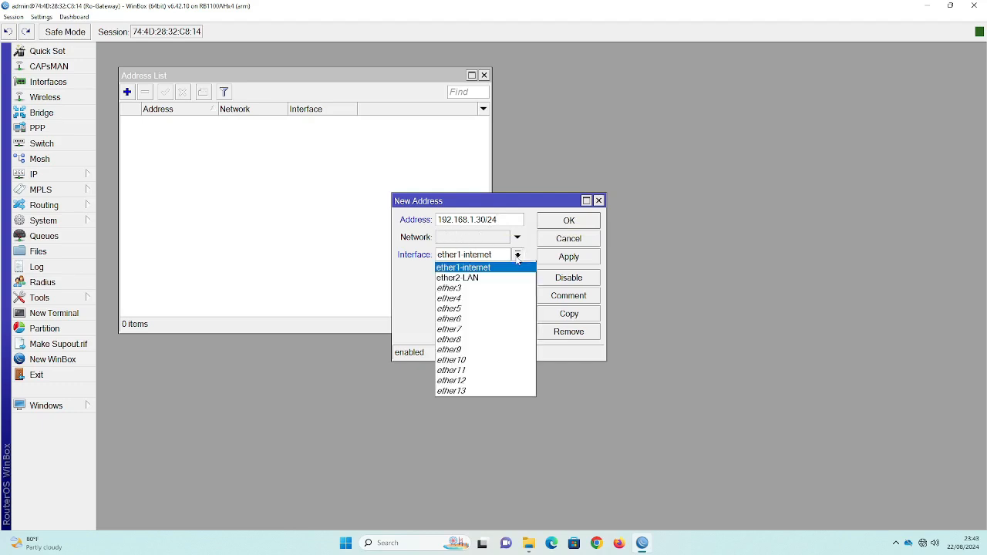
pyautogui.click(469, 267)
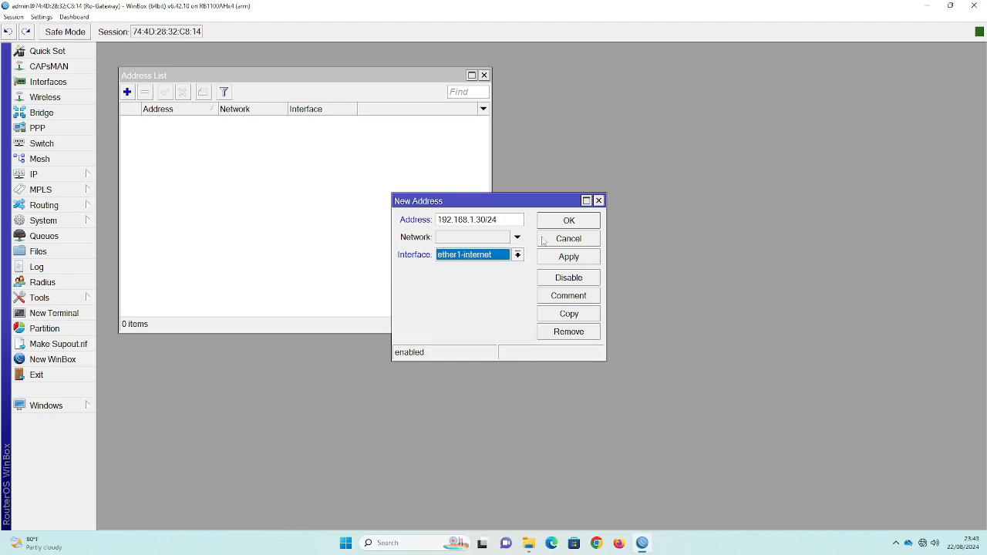
pyautogui.click(568, 257)
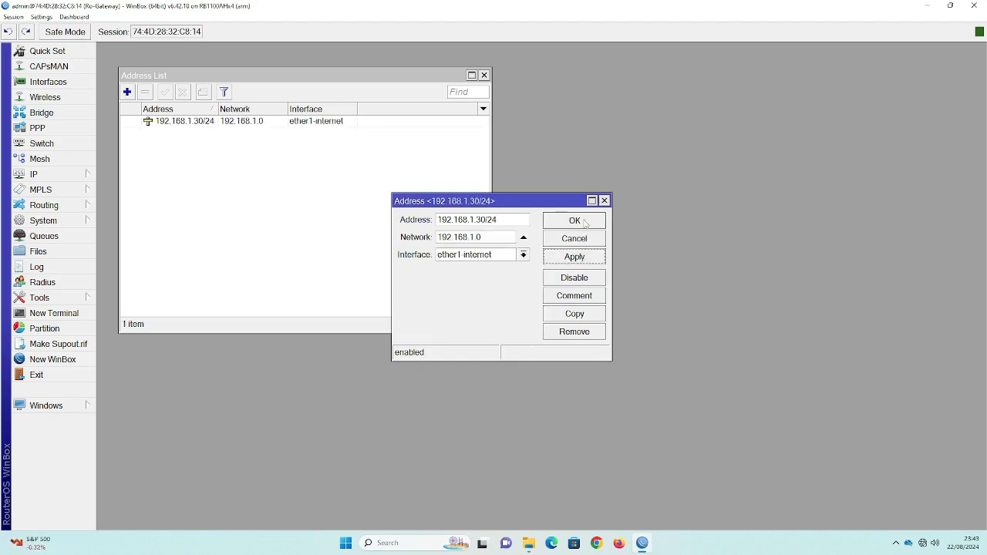
# Add the IP address 192.168.2.1/24 on the ether2-LAN interface and close the address list
pyautogui.click(568, 220)
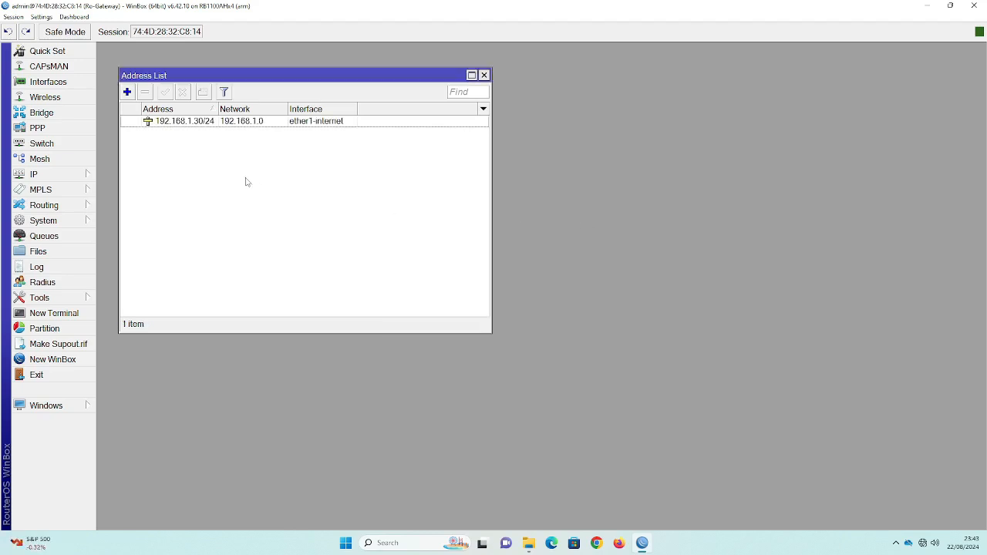
pyautogui.click(128, 92)
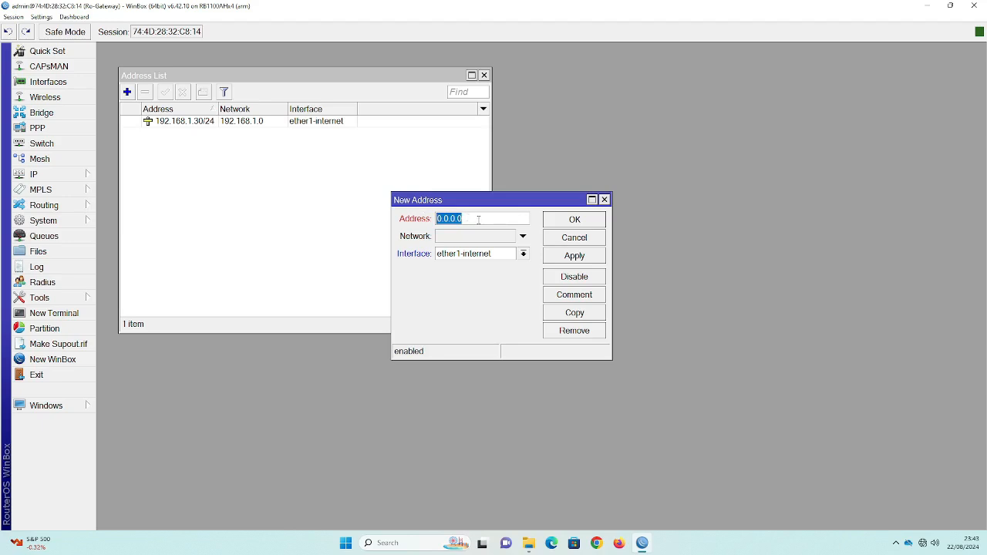
pyautogui.write('192.168.2.1/24')
pyautogui.click(470, 257)
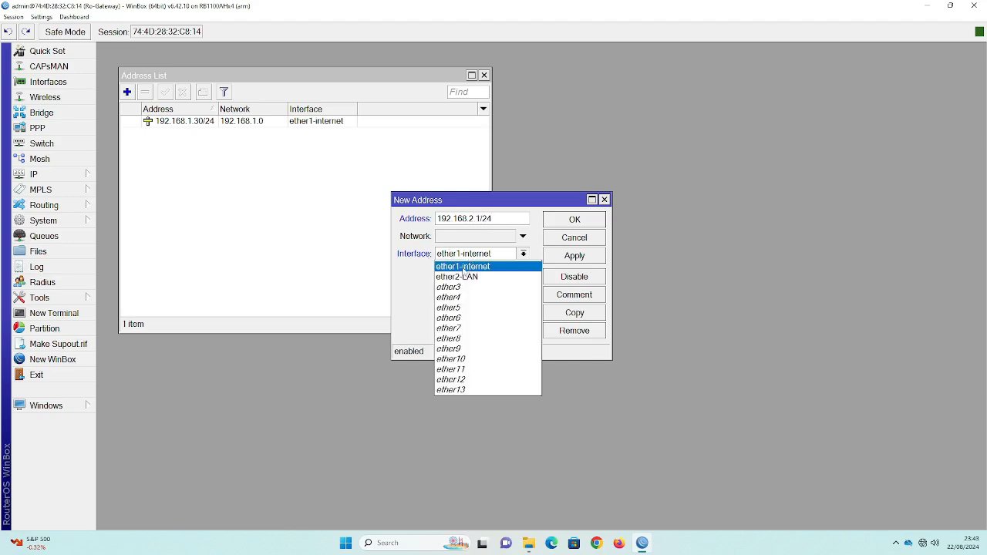
pyautogui.click(458, 277)
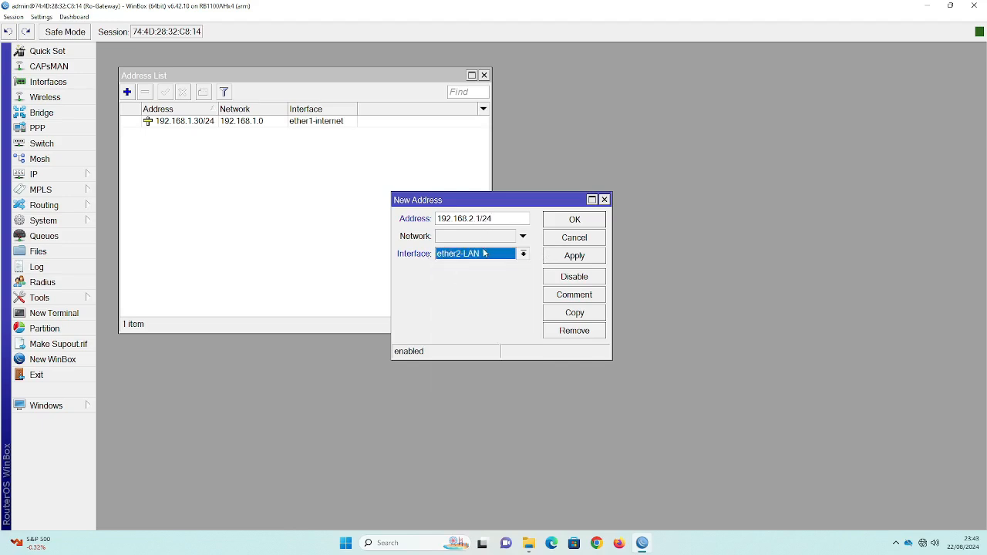
pyautogui.click(574, 255)
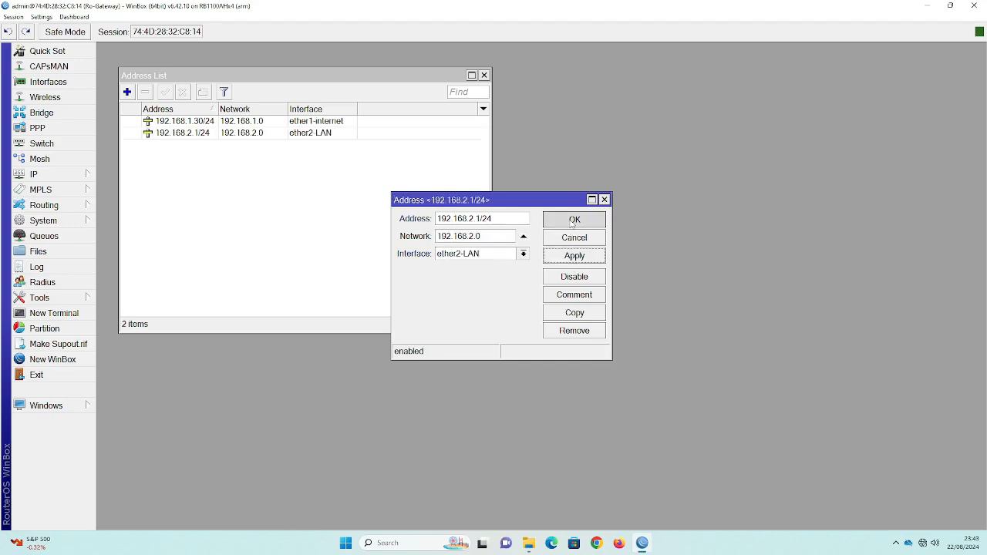
pyautogui.click(575, 220)
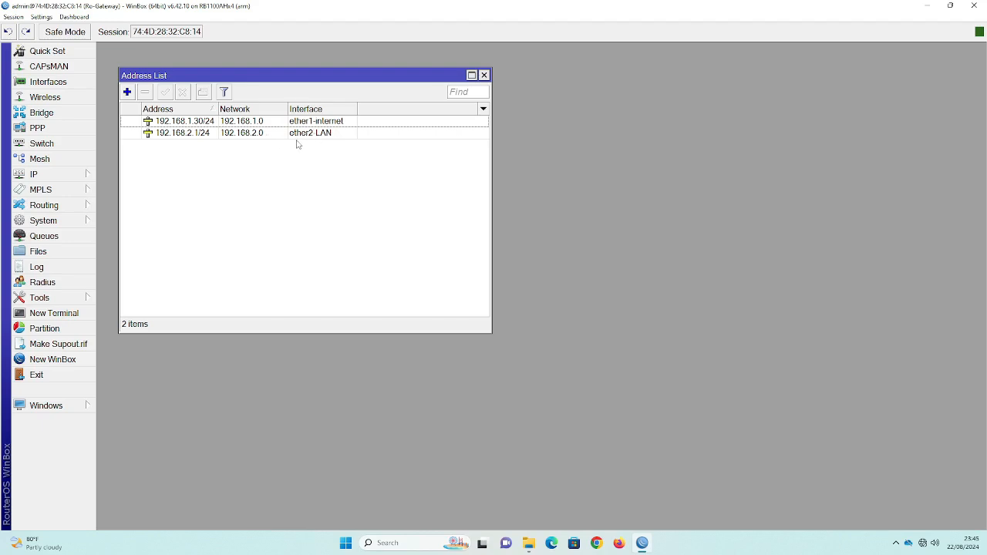
pyautogui.click(484, 75)
# Add a default route with destination 0.0.0.0/0 and gateway 192.168.1.1
pyautogui.click(60, 175)
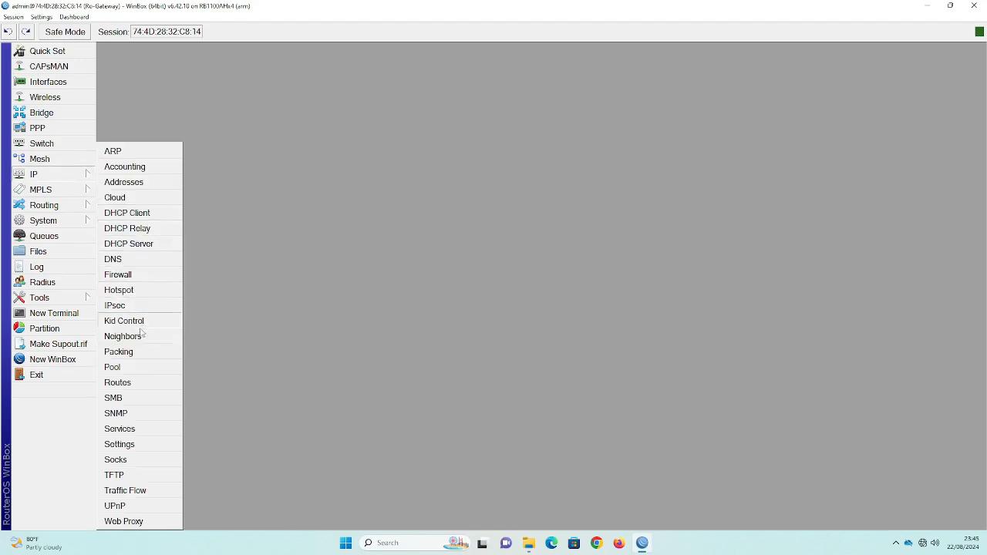
pyautogui.click(129, 385)
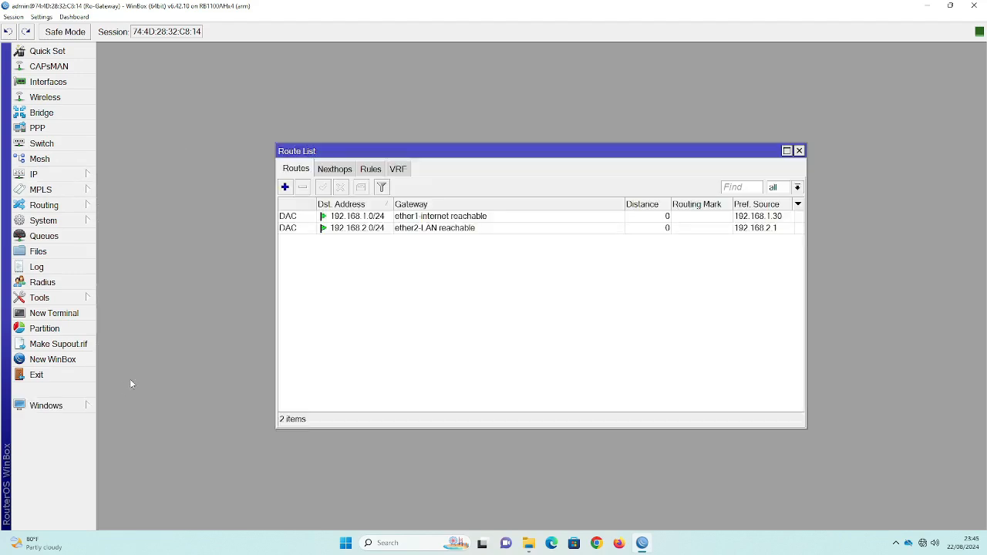
pyautogui.click(284, 187)
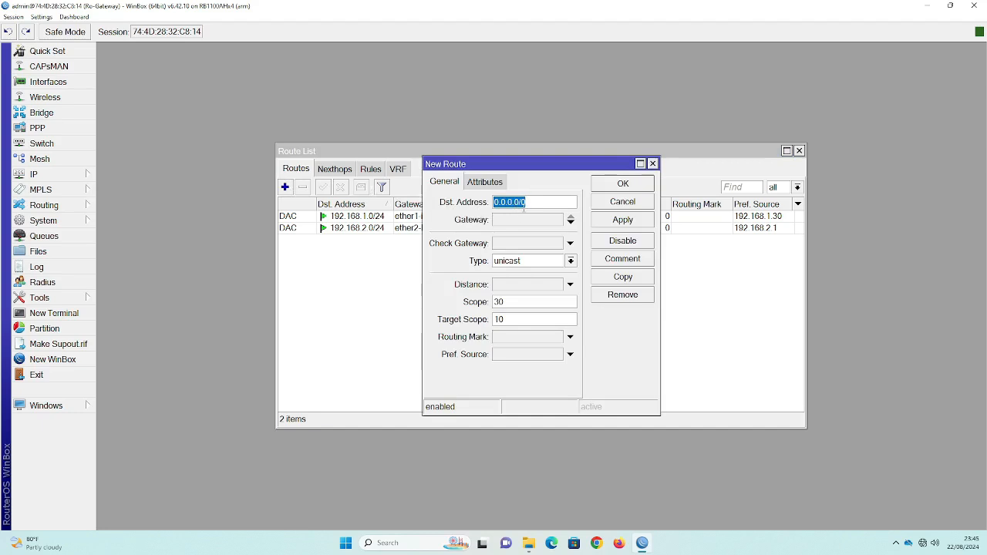
pyautogui.click(532, 202)
pyautogui.click(502, 220)
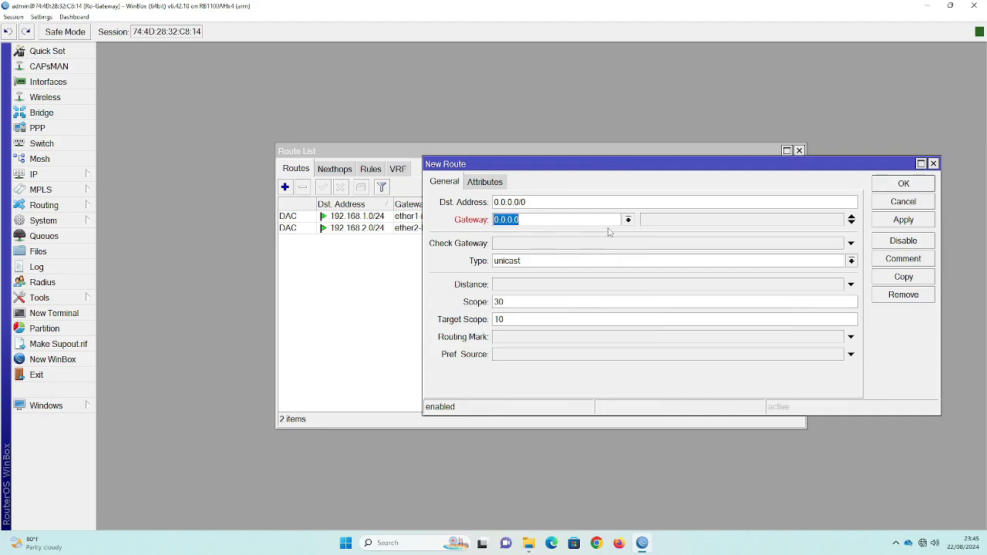
pyautogui.write('192.168.1.1')
pyautogui.click(902, 224)
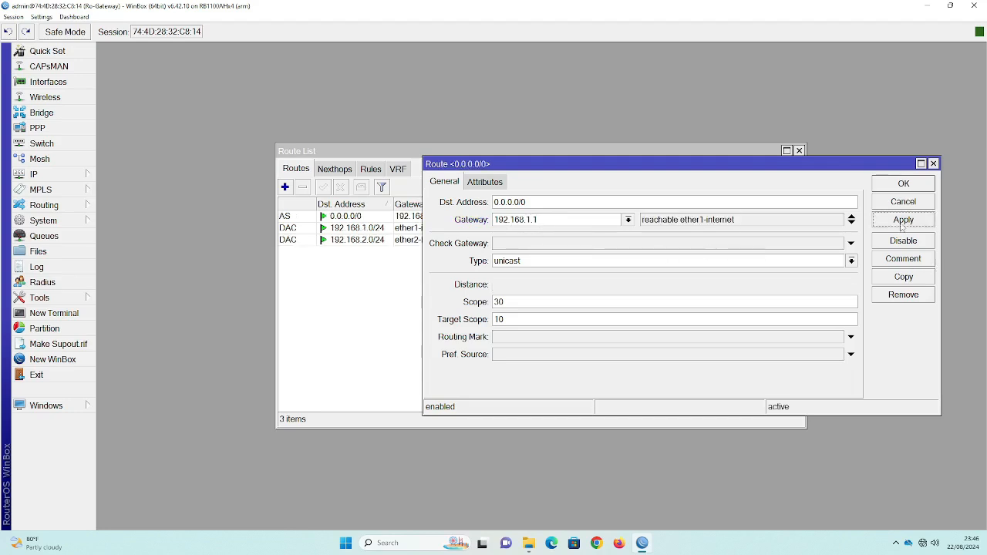
pyautogui.click(902, 183)
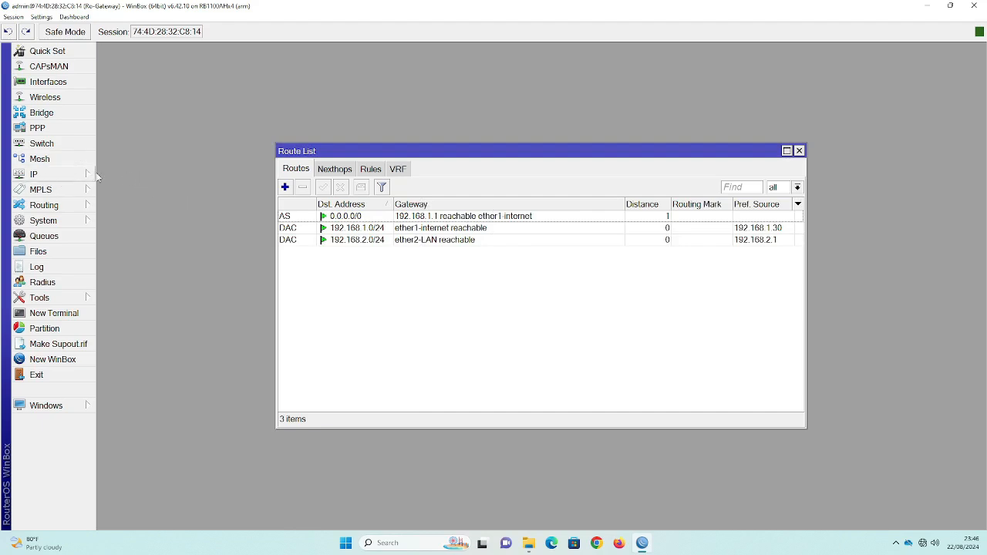
# Set the router's DNS servers to 8.8.8.8 and 8.8.4.4
pyautogui.click(70, 178)
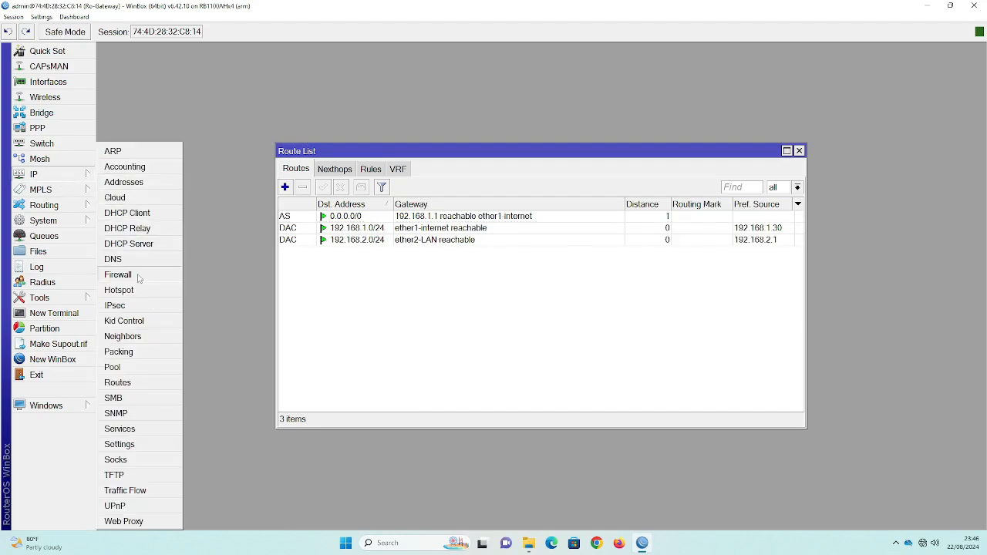
pyautogui.click(114, 260)
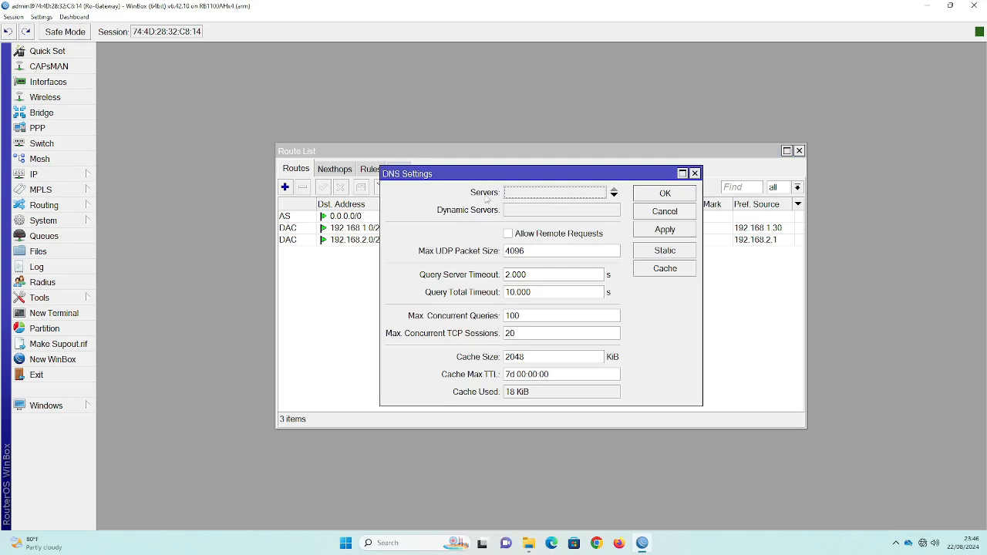
pyautogui.click(510, 193)
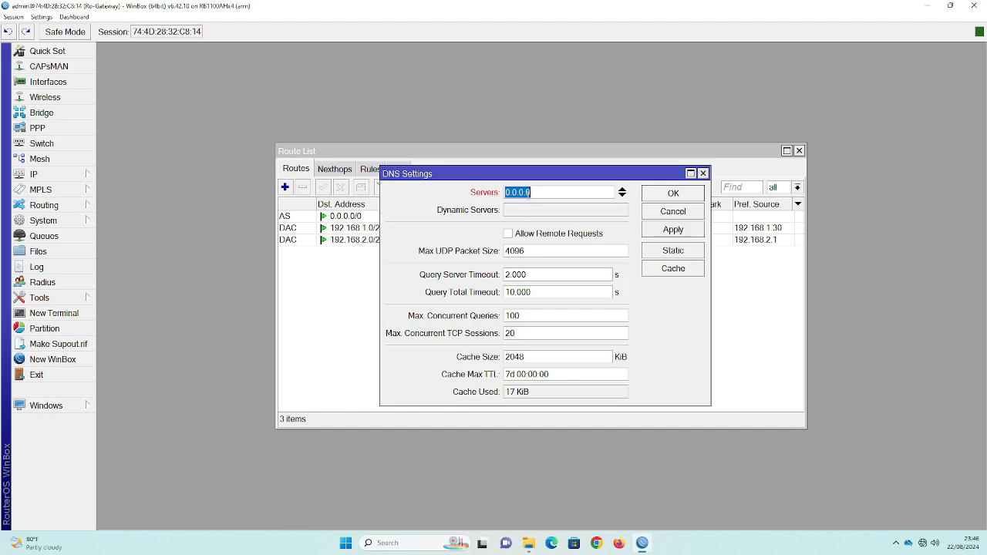
pyautogui.write('8.8.8.8')
pyautogui.click(622, 195)
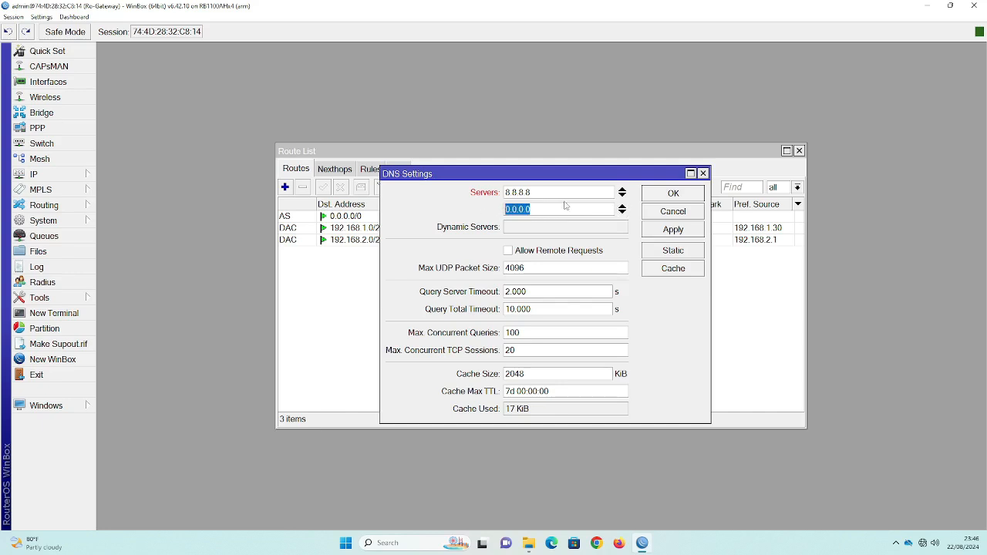
pyautogui.write('8.8.4.4')
pyautogui.click(668, 231)
pyautogui.click(671, 194)
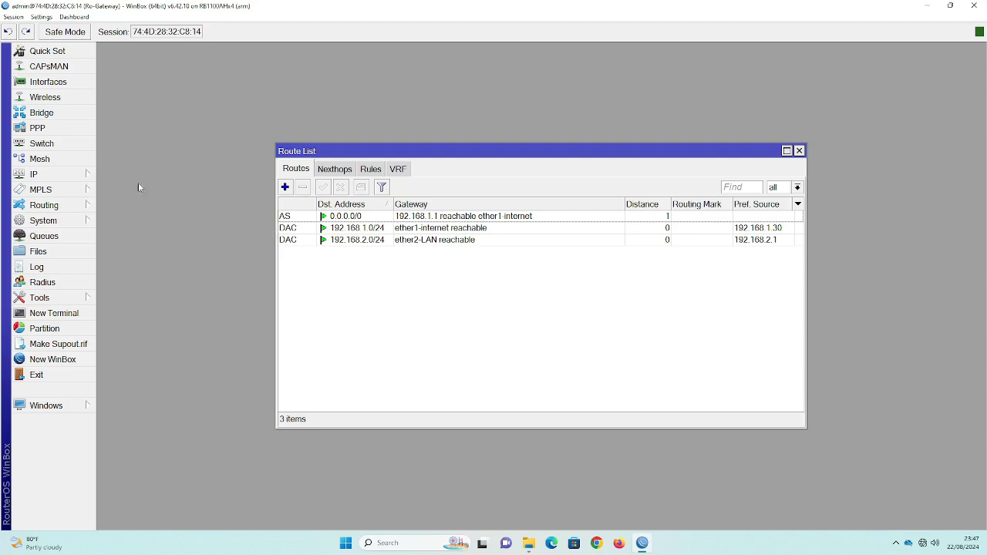
# Start a firewall NAT rule on the srcnat chain with protocol 6 (tcp) and out interface ether1-internet
pyautogui.click(47, 174)
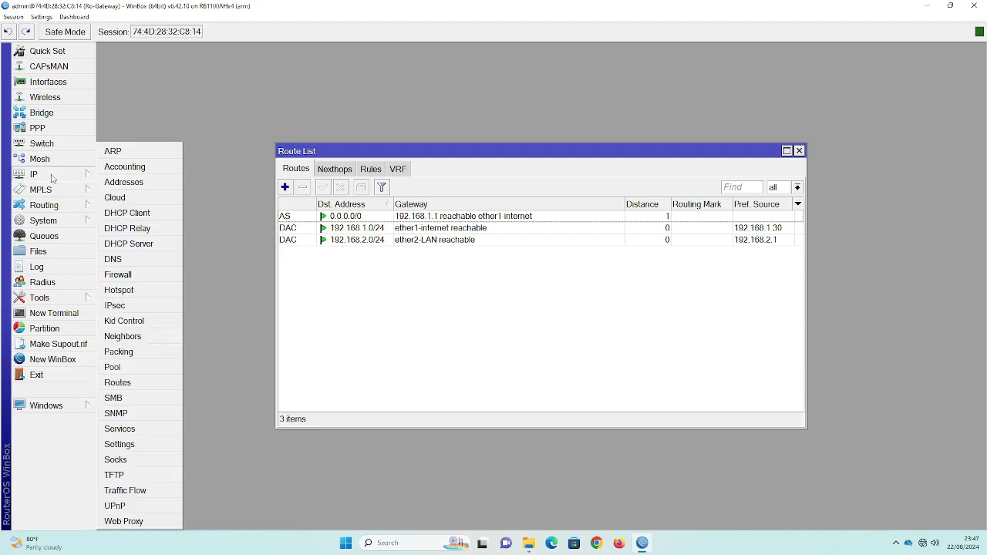
pyautogui.click(117, 275)
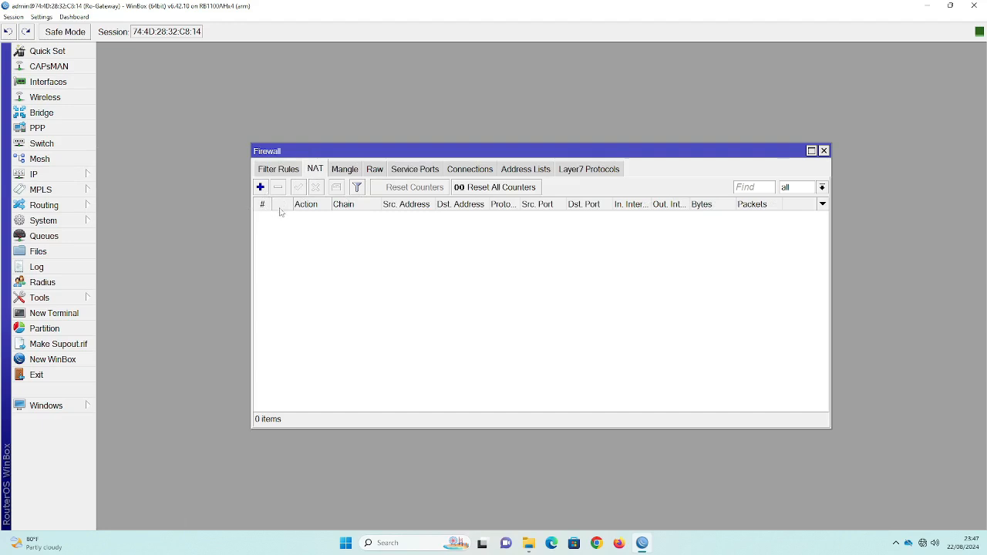
pyautogui.click(260, 187)
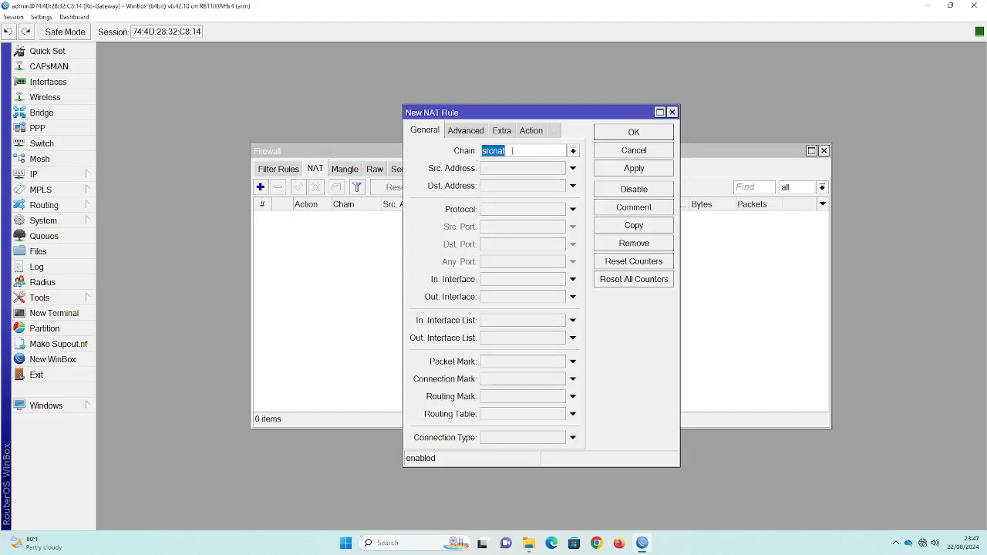
pyautogui.click(493, 211)
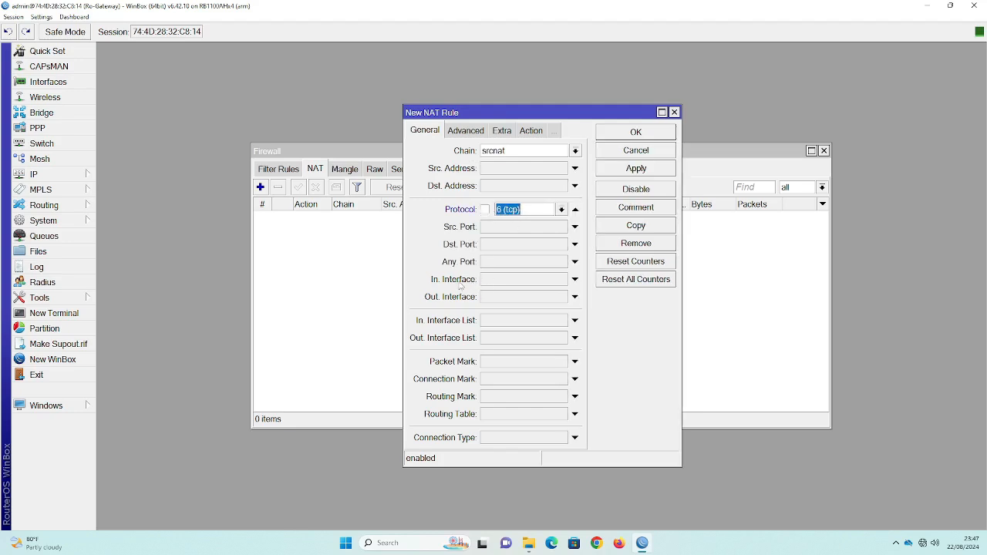
pyautogui.click(498, 298)
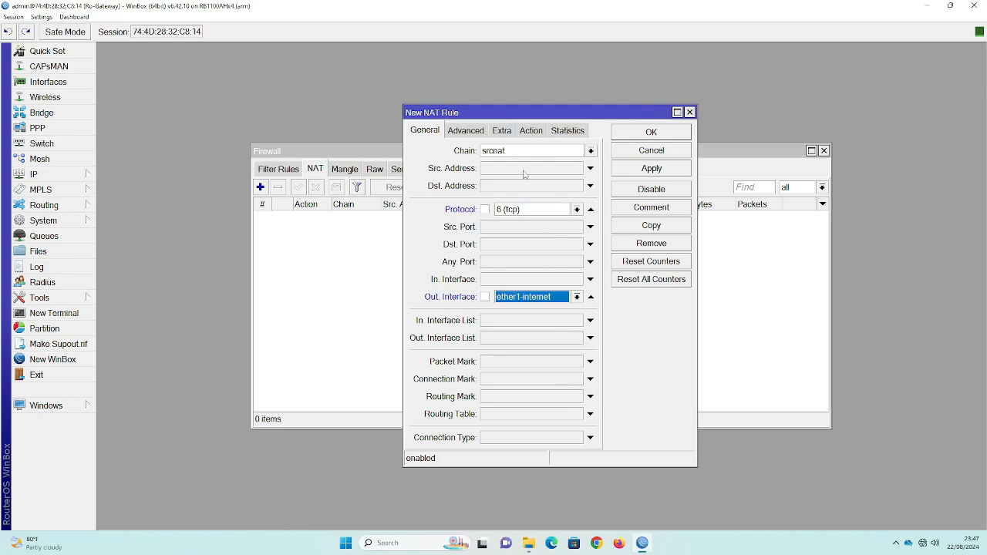
# Set the NAT rule's action to masquerade and save the rule
pyautogui.click(531, 131)
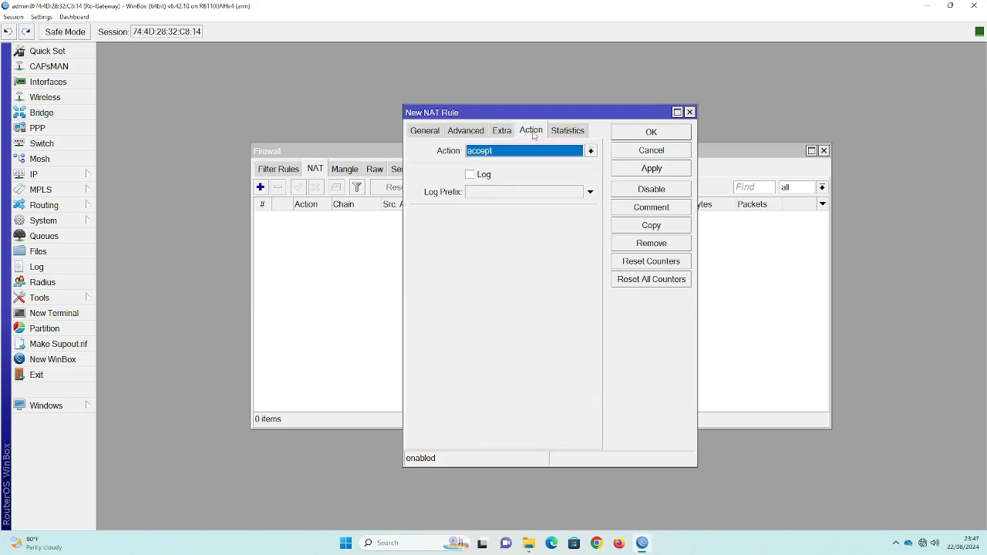
pyautogui.click(496, 153)
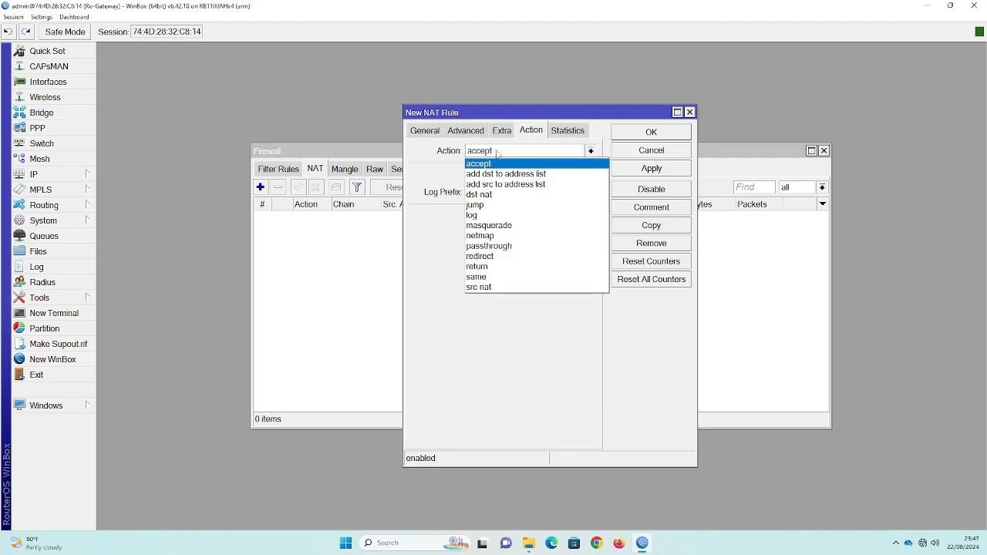
pyautogui.click(505, 226)
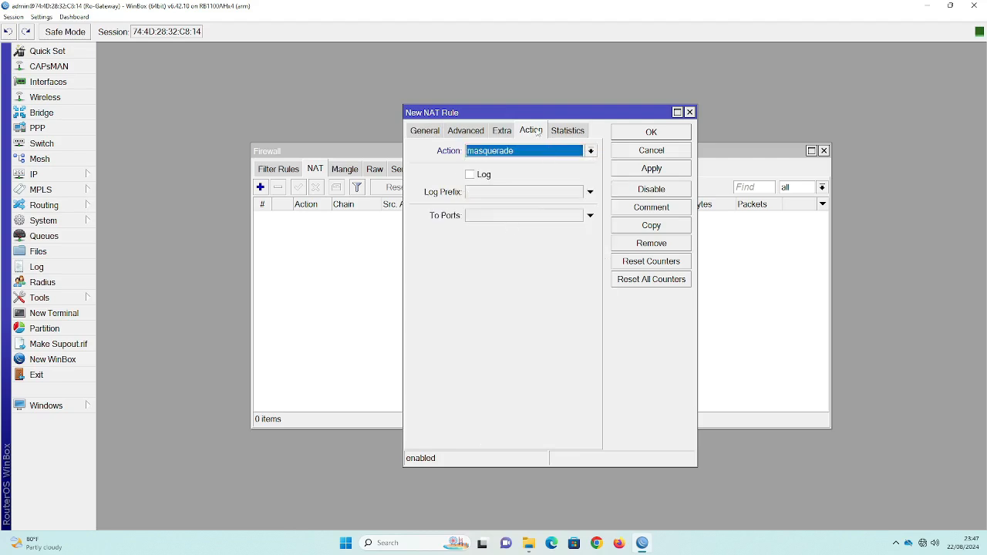
pyautogui.click(652, 170)
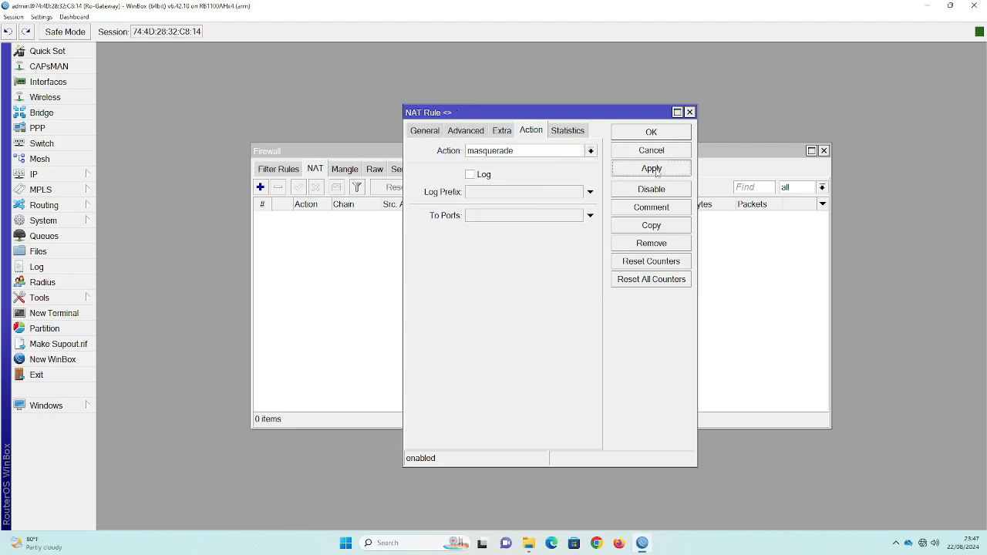
pyautogui.click(651, 132)
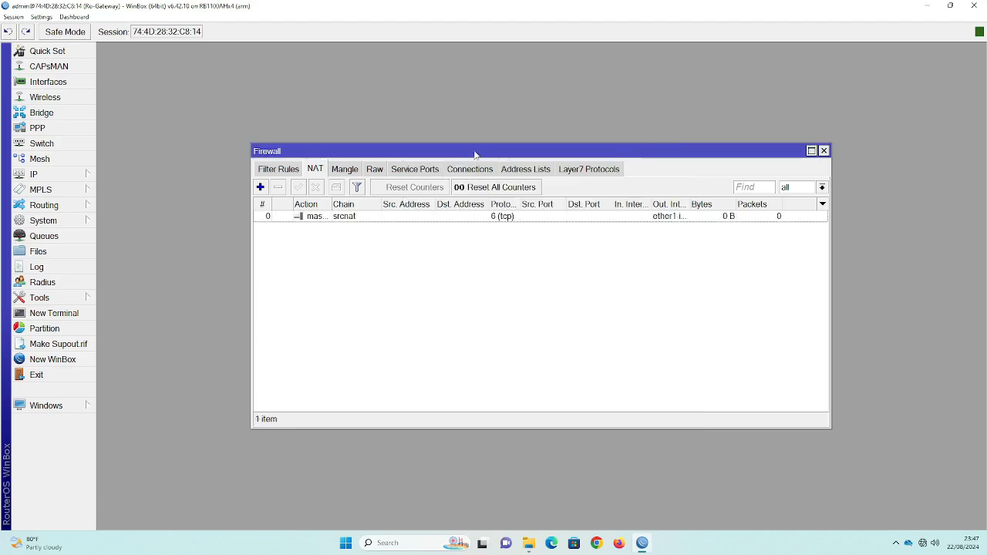
# Close the firewall and route list windows
pyautogui.moveTo(467, 148); pyautogui.dragTo(350, 72)
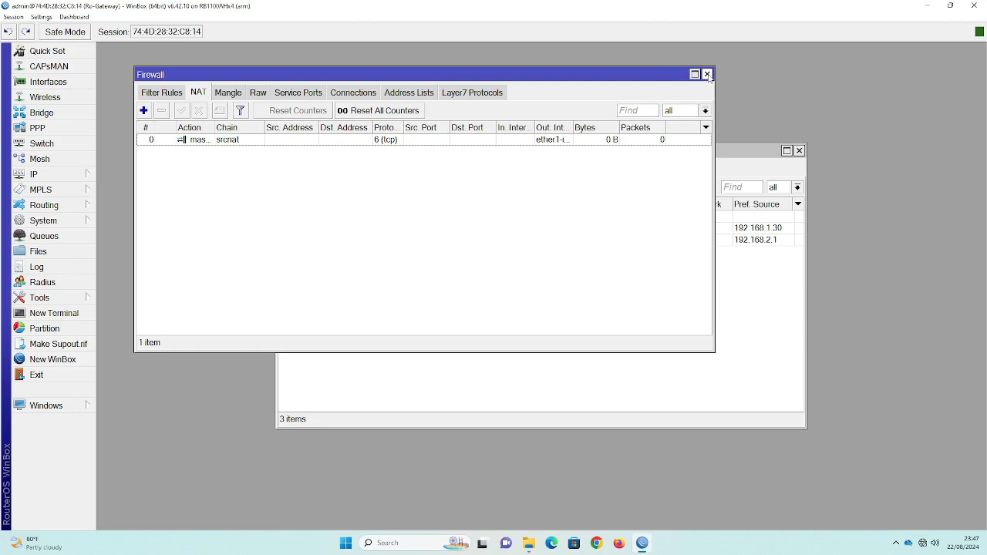
pyautogui.click(707, 75)
pyautogui.click(798, 150)
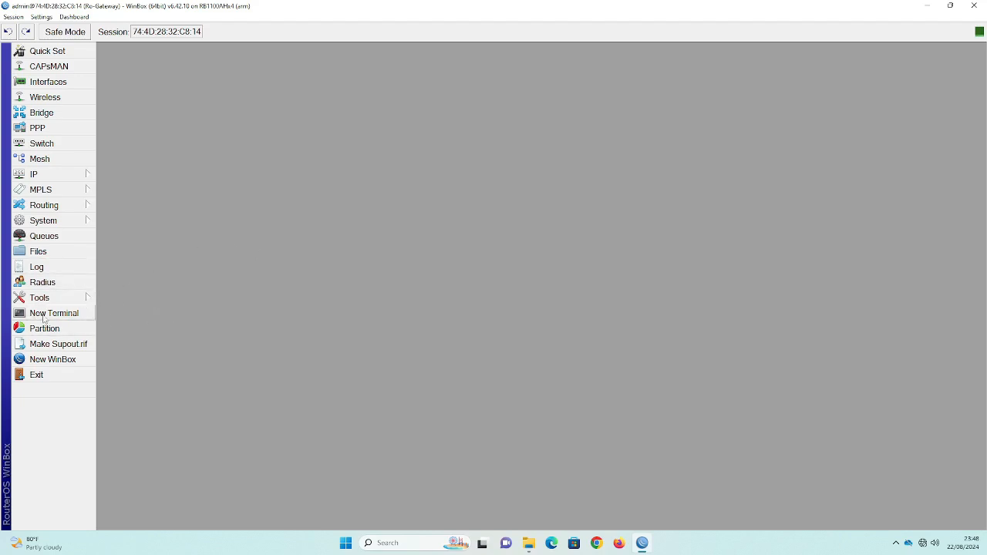
# Test the router's internet connection with ping google.com in a new terminal and close the terminal
pyautogui.click(40, 316)
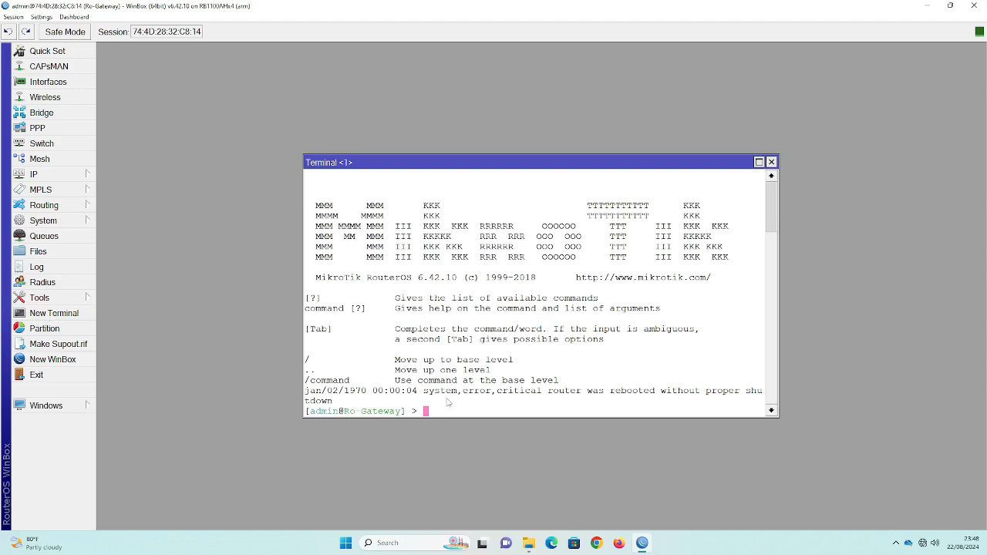
pyautogui.write('ping google.com')
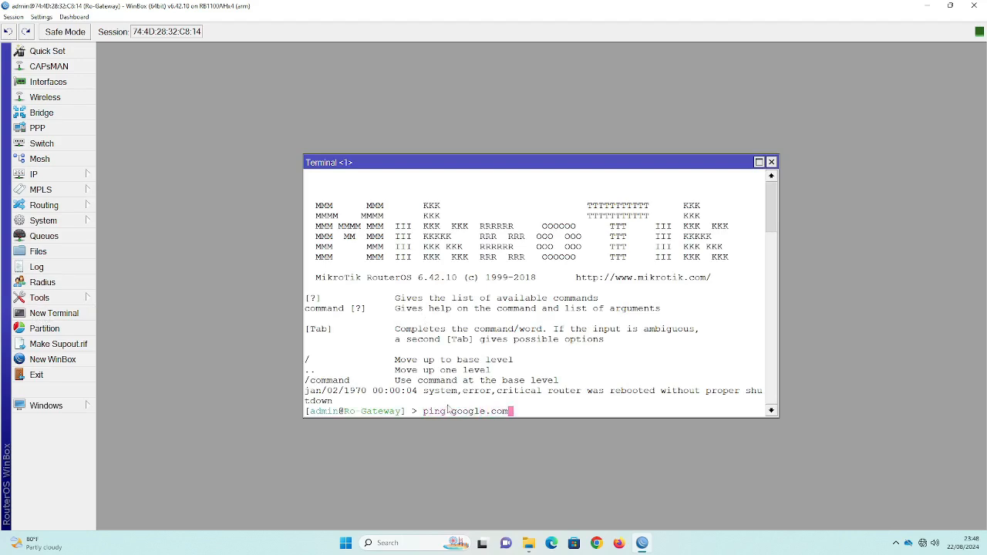
pyautogui.press('Return')
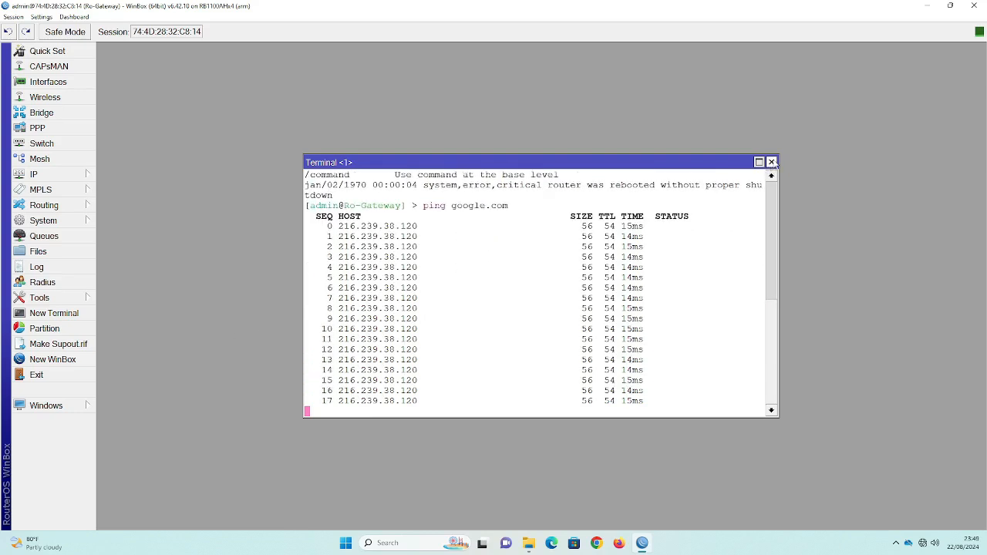
pyautogui.click(771, 162)
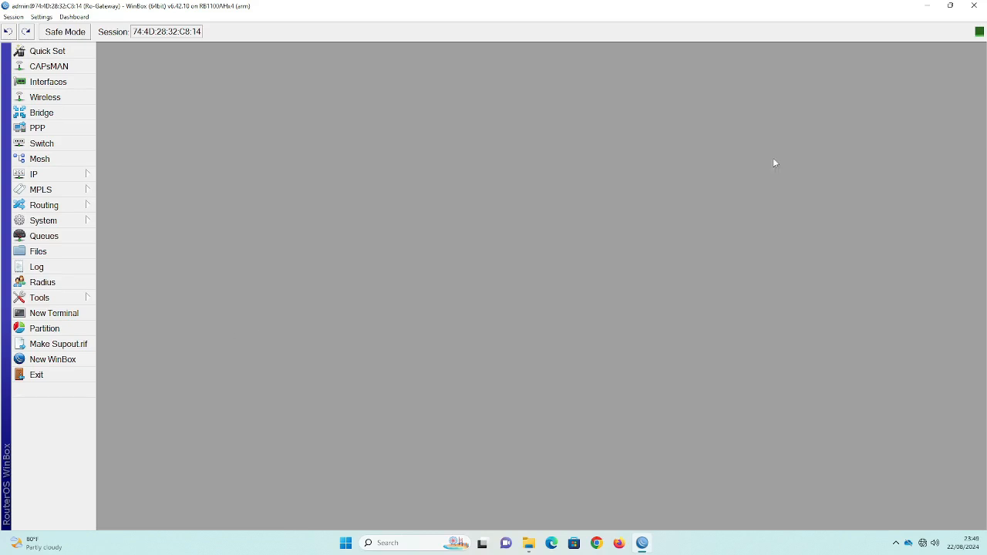
# Minimize WinBox and open the computer's network adapter list through Control Panel's Network and Sharing Center
pyautogui.click(924, 7)
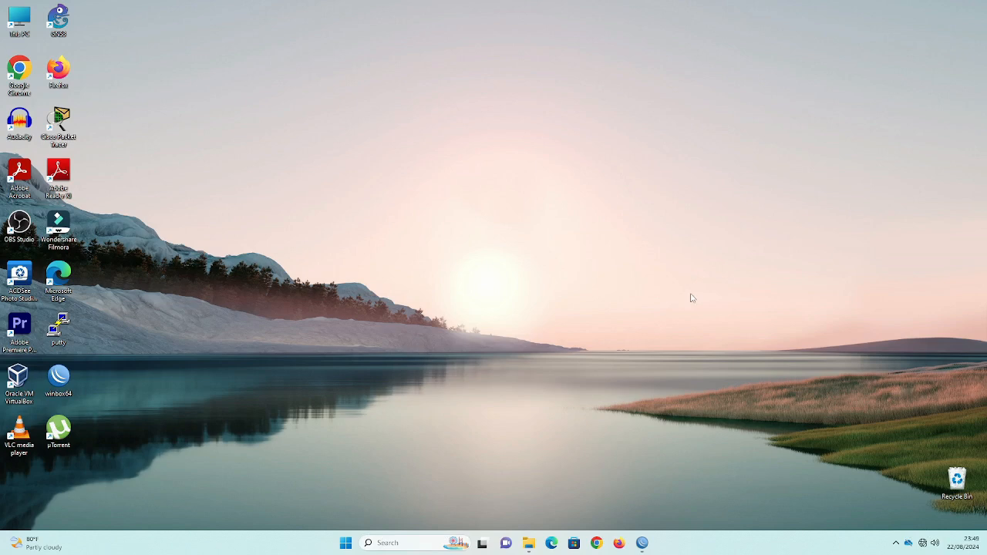
pyautogui.click(383, 543)
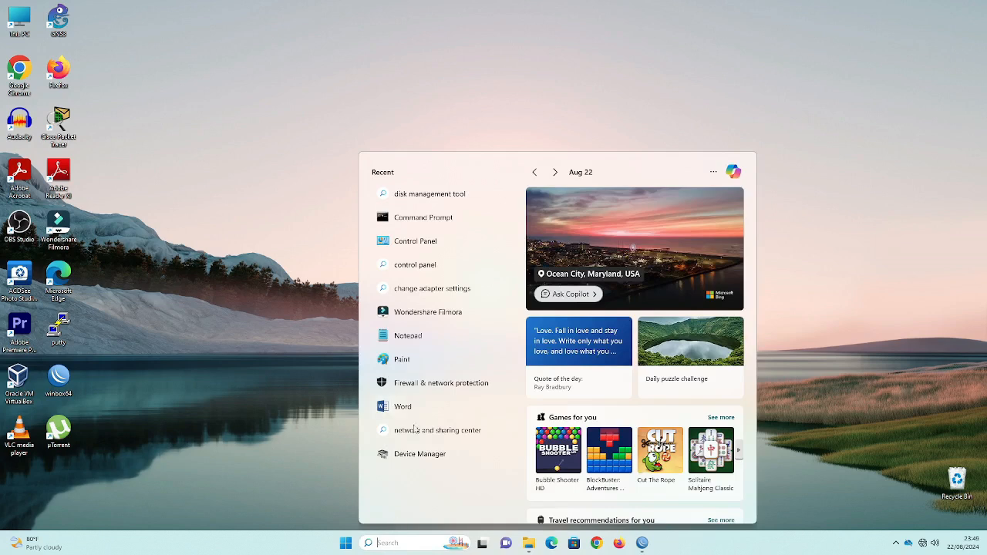
pyautogui.click(408, 245)
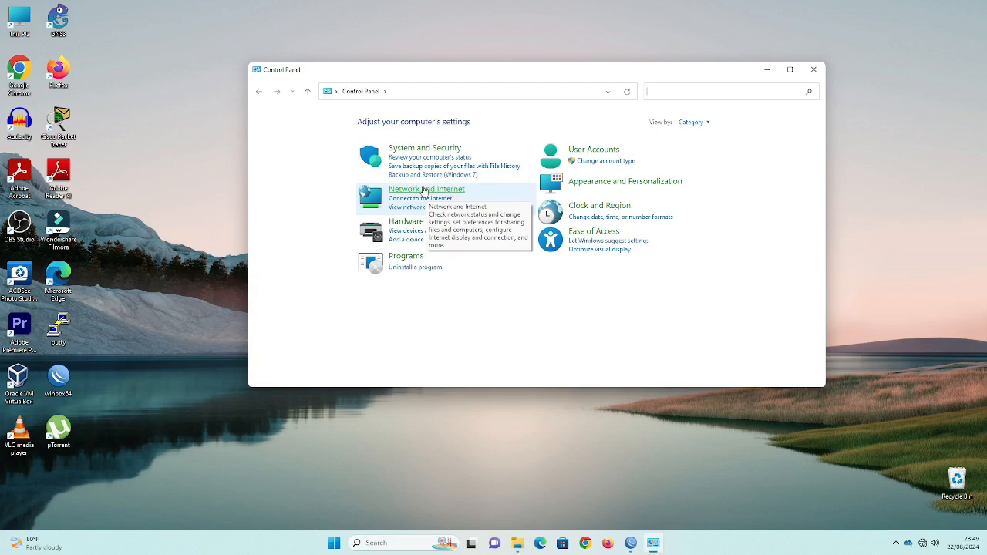
pyautogui.click(423, 191)
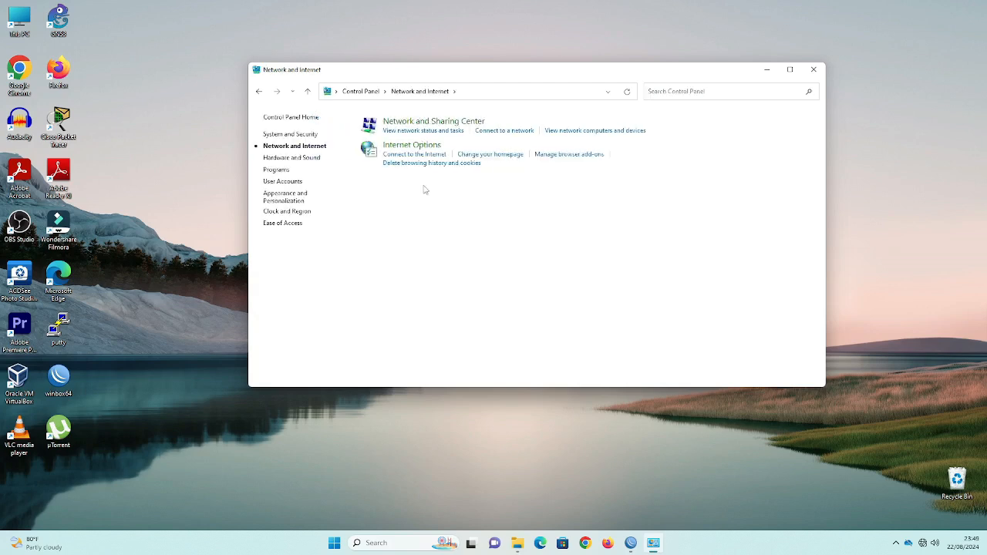
pyautogui.click(433, 125)
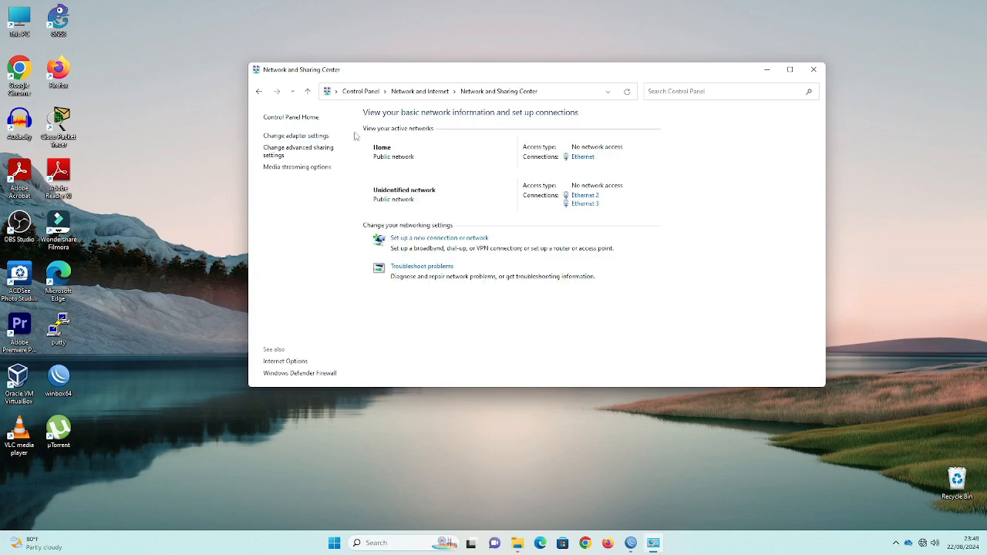
pyautogui.click(294, 138)
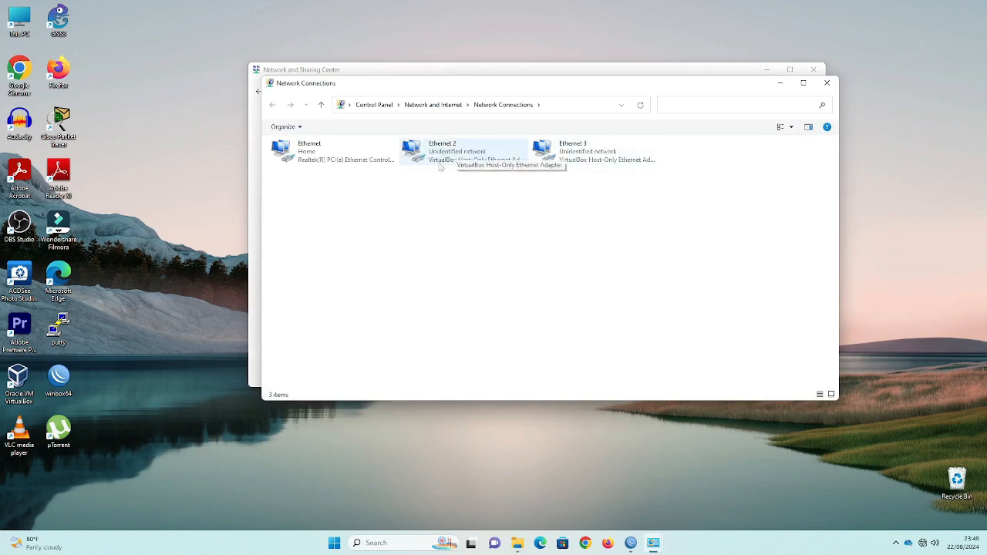
# Open the Internet Protocol Version 4 (TCP/IPv4) properties of the Realtek Ethernet adapter
pyautogui.click(316, 154)
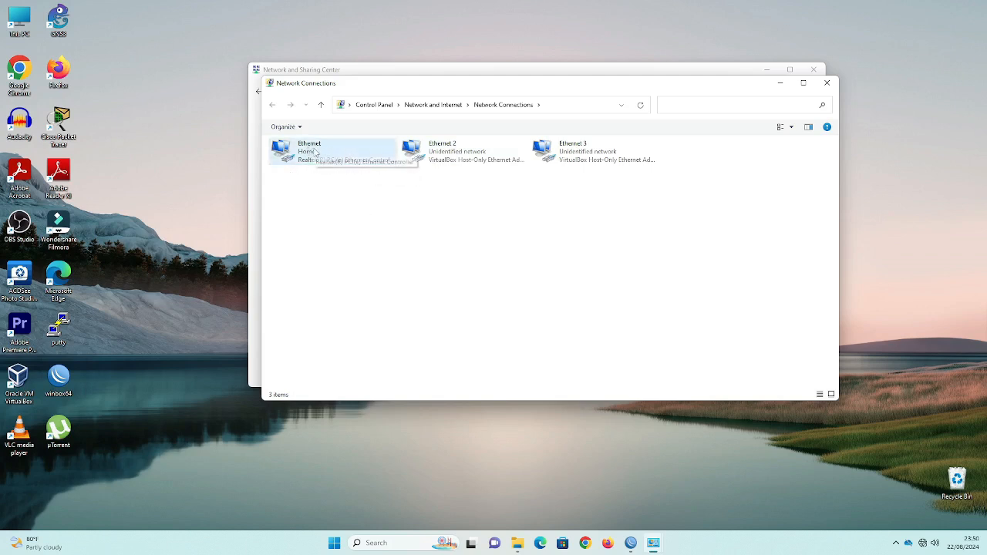
pyautogui.rightClick(315, 151)
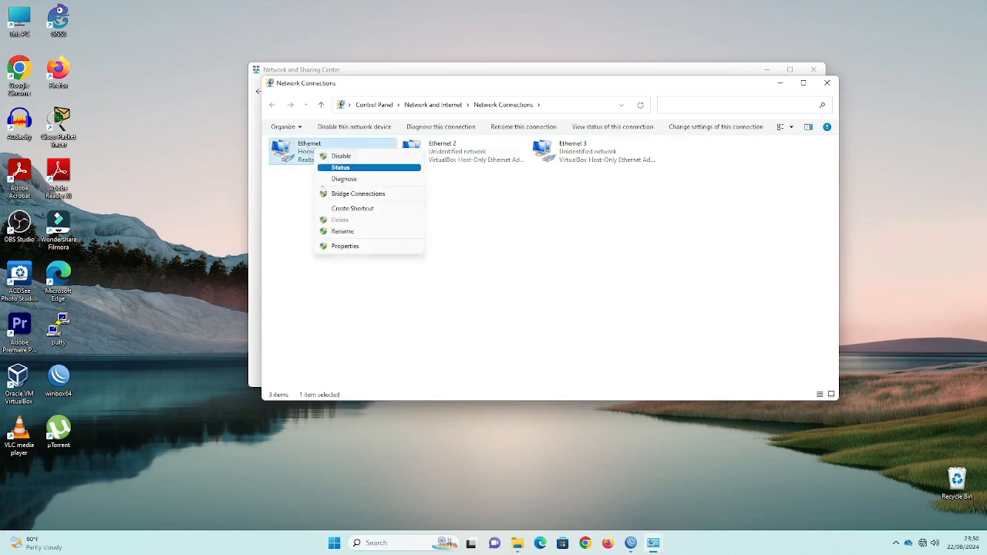
pyautogui.click(363, 244)
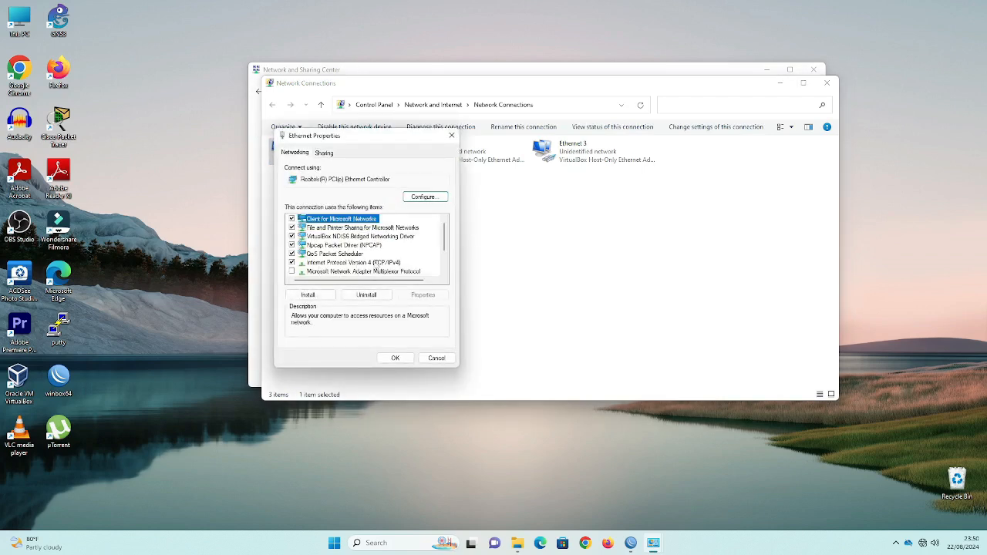
pyautogui.click(382, 263)
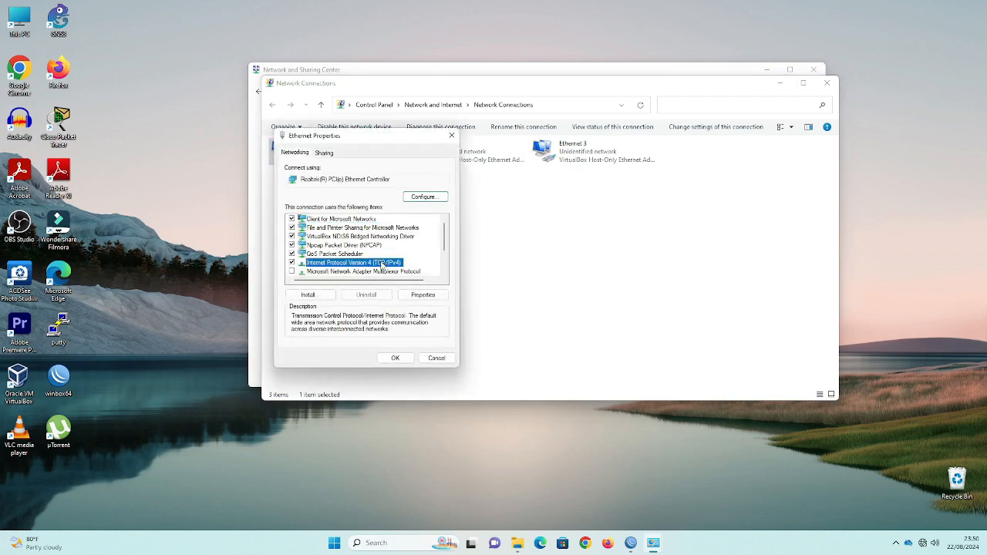
pyautogui.click(425, 297)
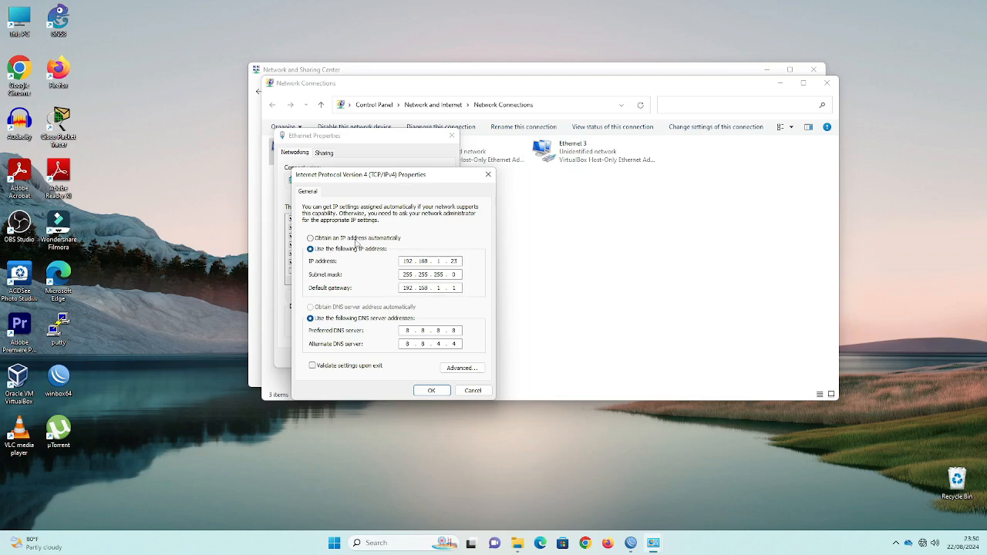
# Replace the adapter's static IPv4 settings with an address in the 192.168.2 range, fill in the subnet mask, save and close Network Connections
pyautogui.click(339, 239)
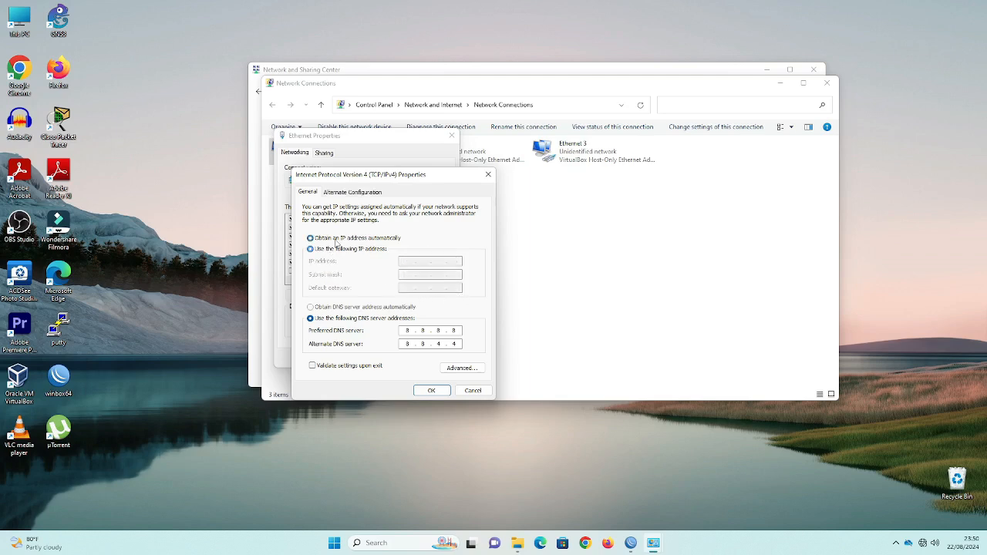
pyautogui.click(325, 251)
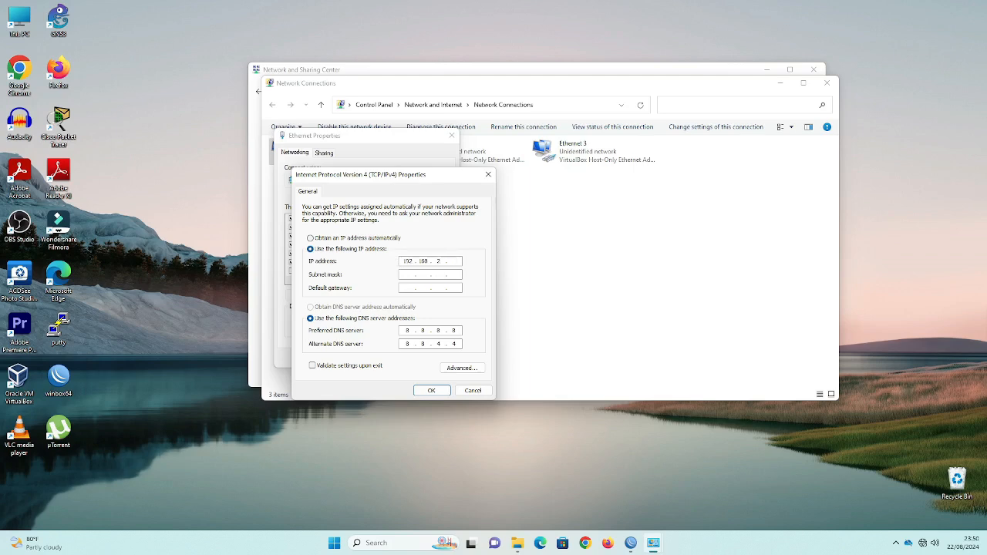
pyautogui.click(405, 273)
pyautogui.click(431, 390)
pyautogui.click(393, 359)
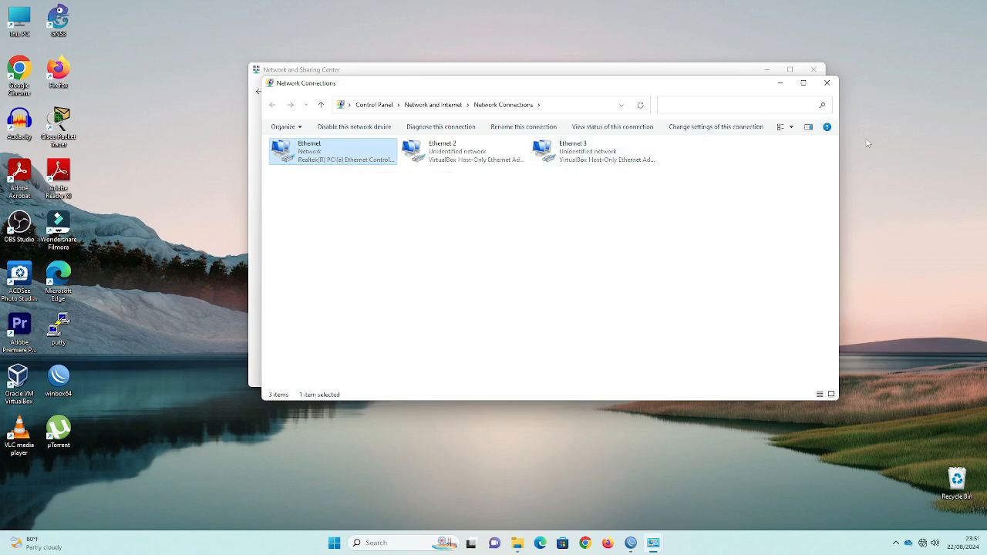
pyautogui.click(827, 83)
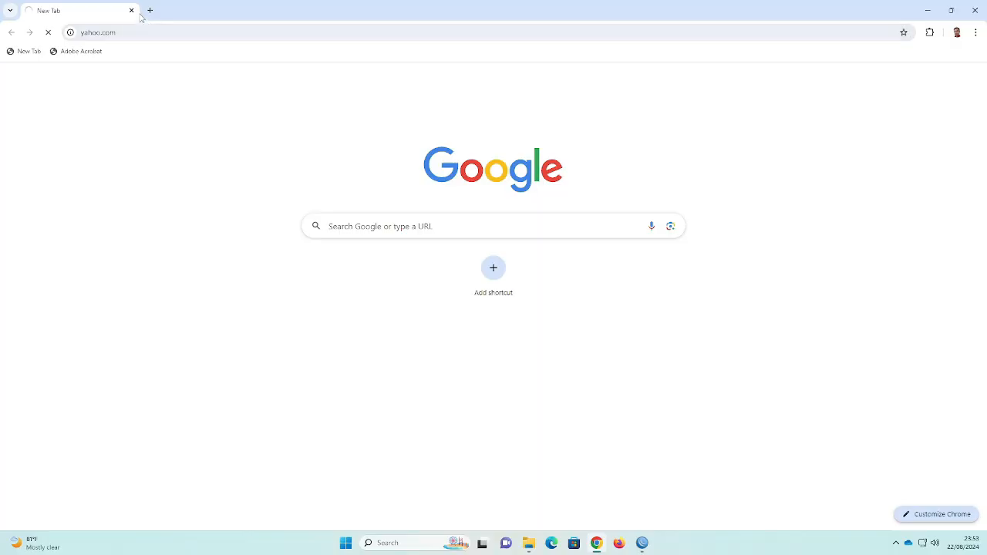
# Search Google for mikrotik in Chrome to test the computer's internet access
pyautogui.click(148, 10)
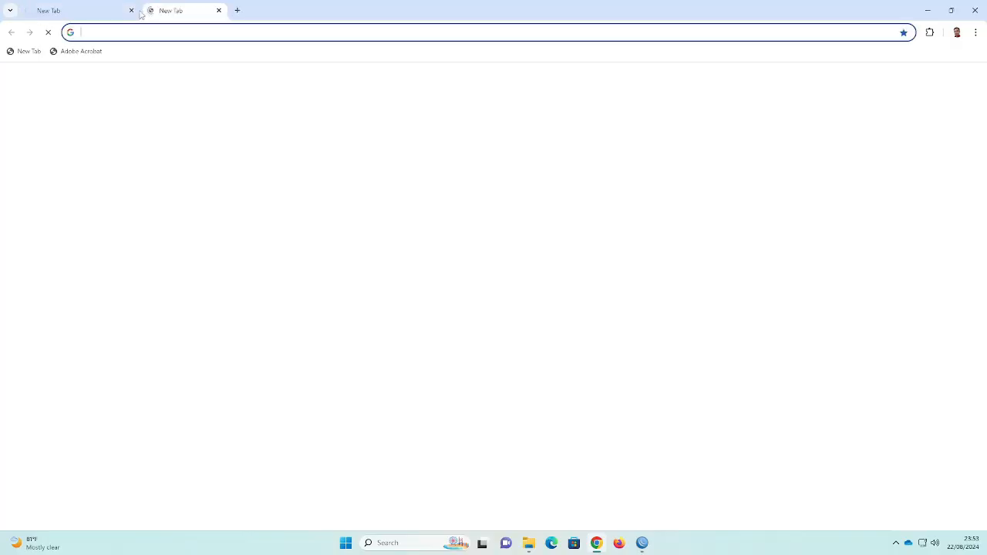
pyautogui.click(90, 10)
pyautogui.click(345, 234)
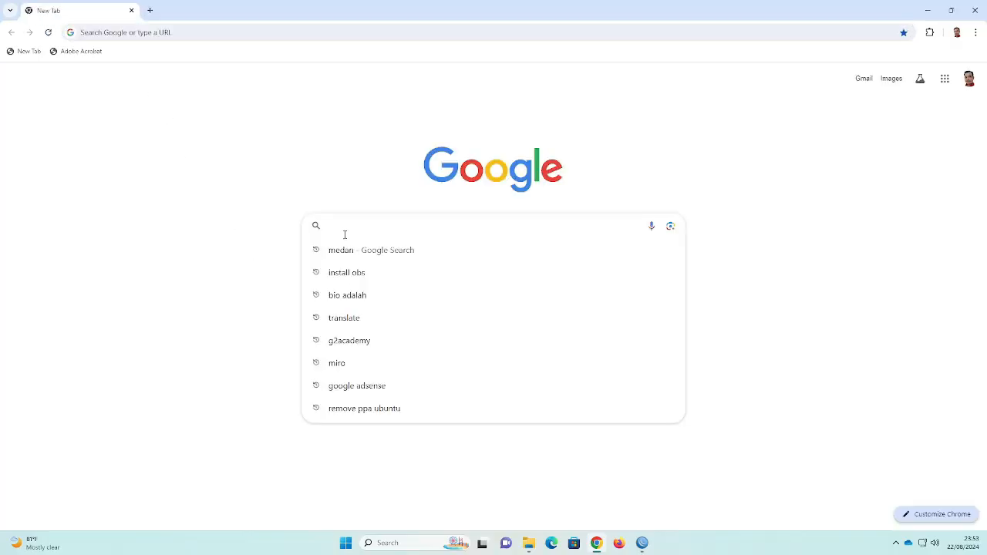
pyautogui.write('mikrot')
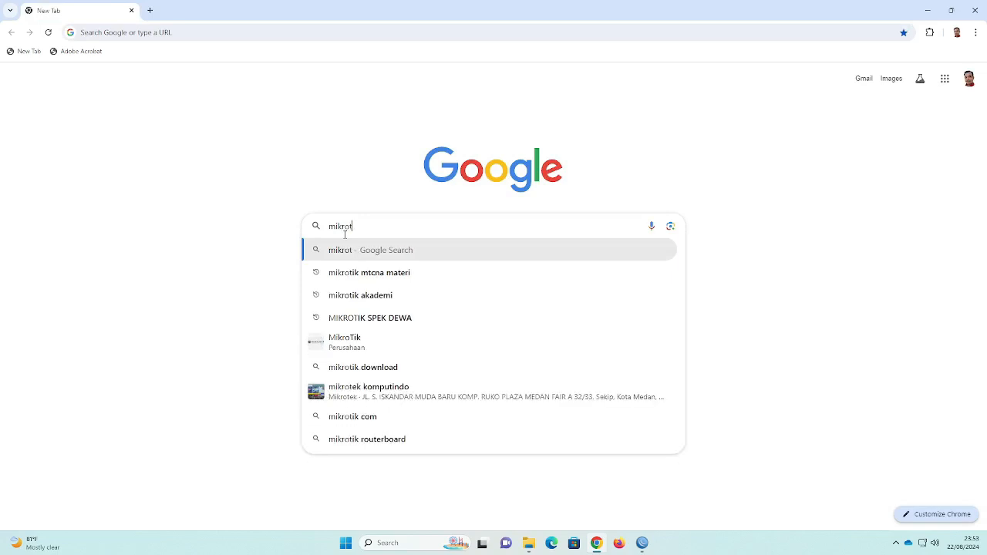
pyautogui.write('ik')
pyautogui.press('Return')
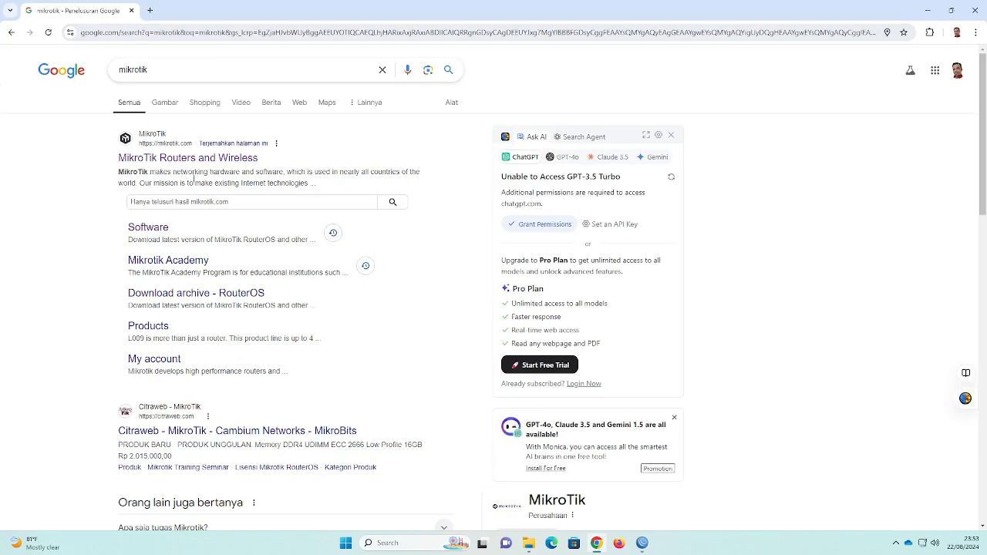
# Load detik.com in a new browser tab as a second connection test and minimize the browser
pyautogui.click(149, 10)
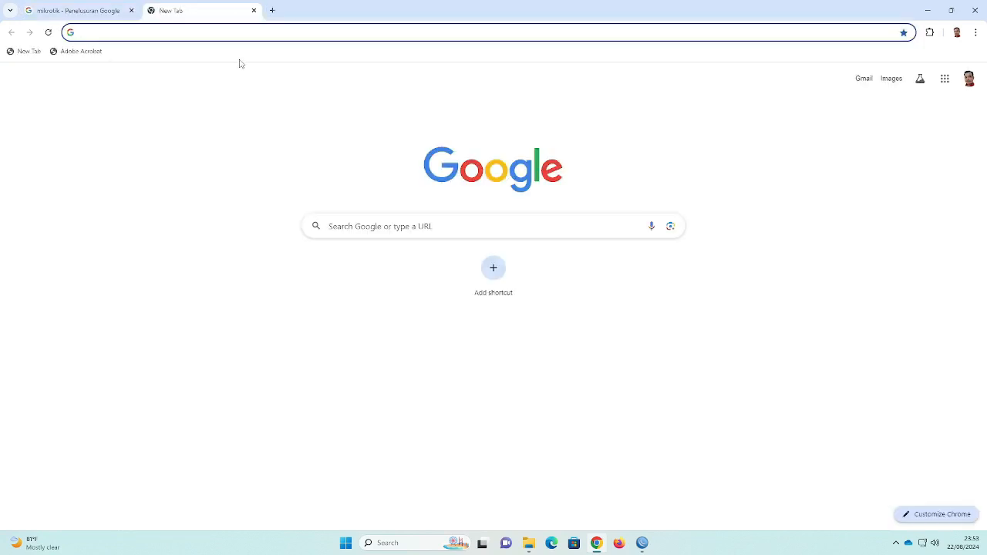
pyautogui.write('detik.com')
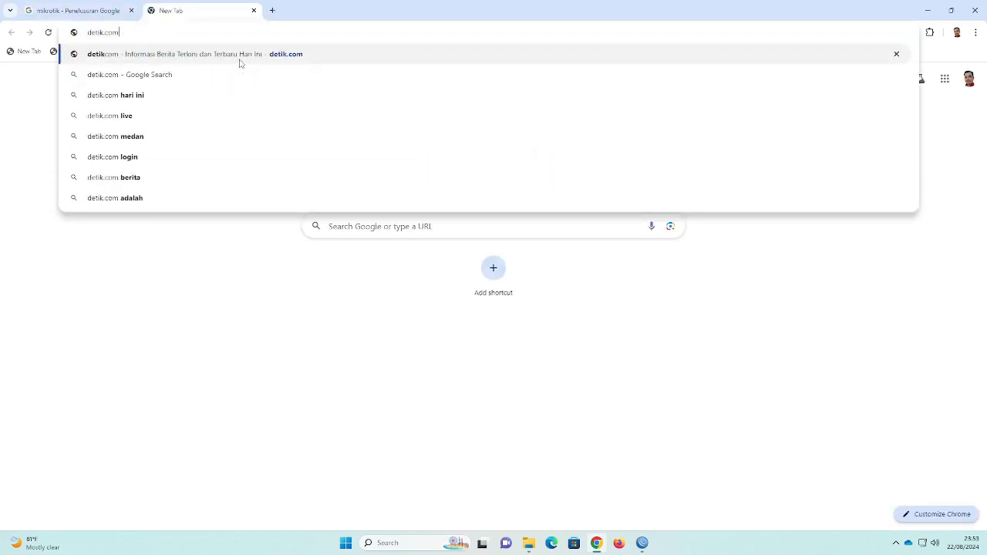
pyautogui.press('Return')
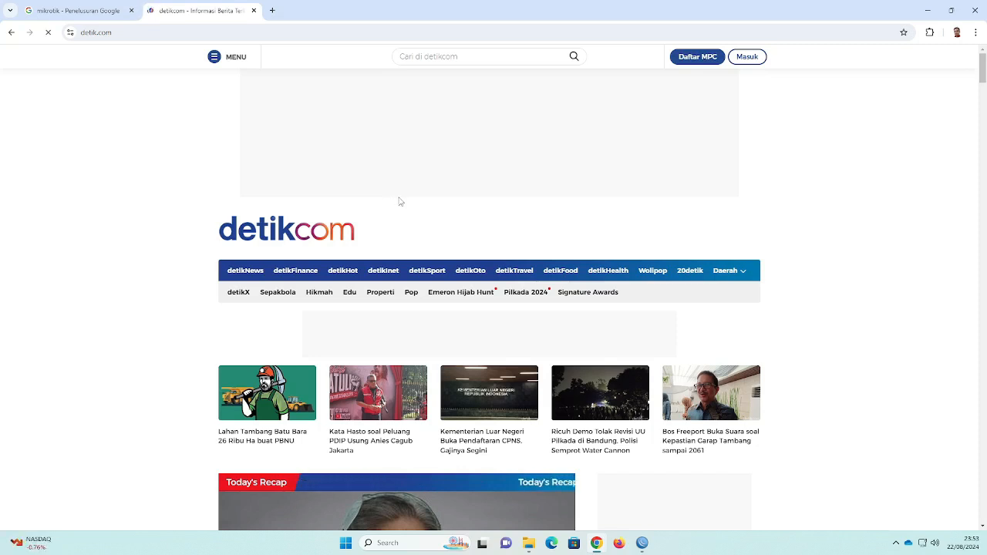
pyautogui.click(927, 11)
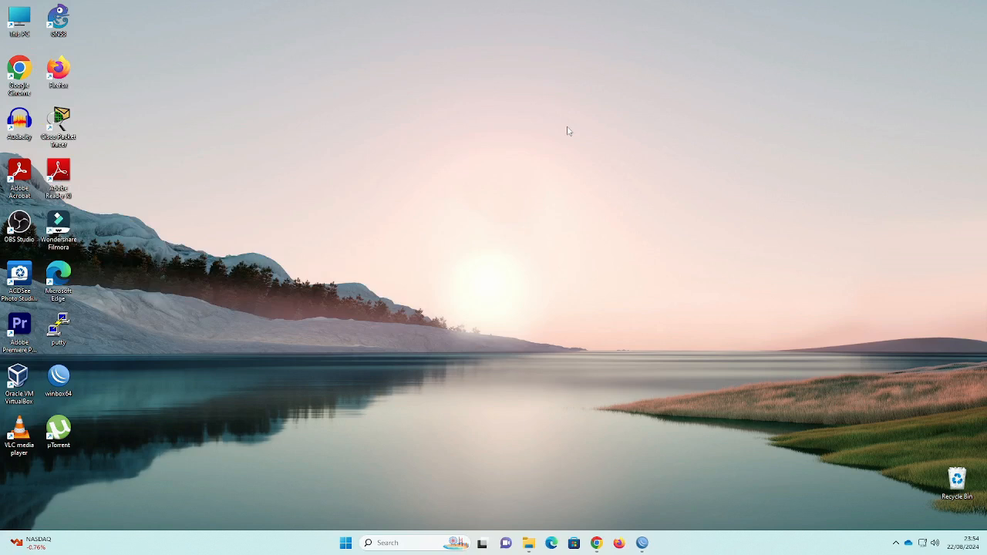